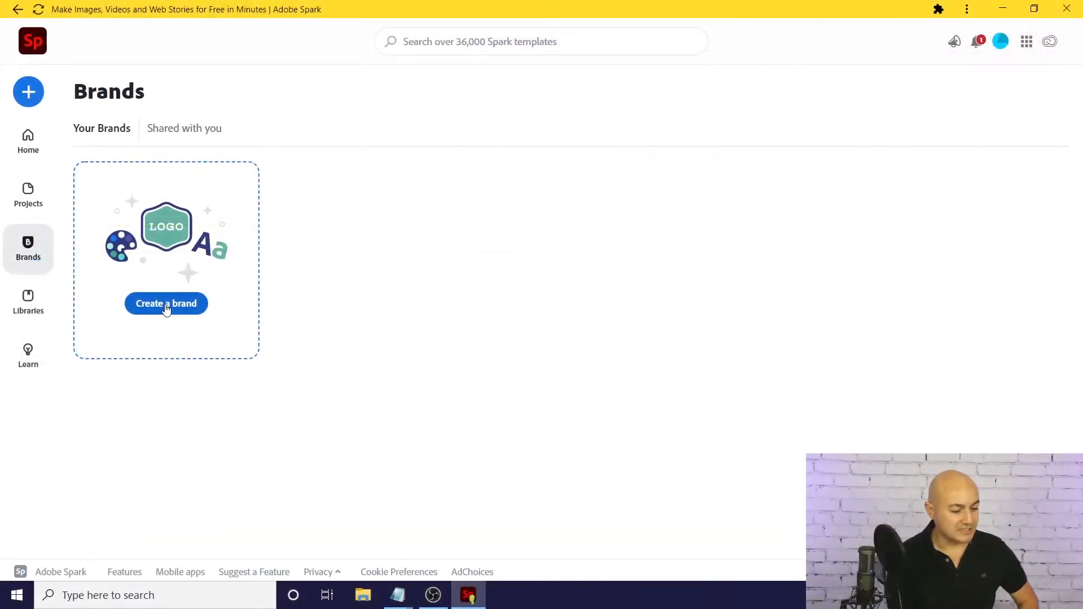
Step: Start creating a new brand and open the file chooser for its logo
left_click(165, 305)
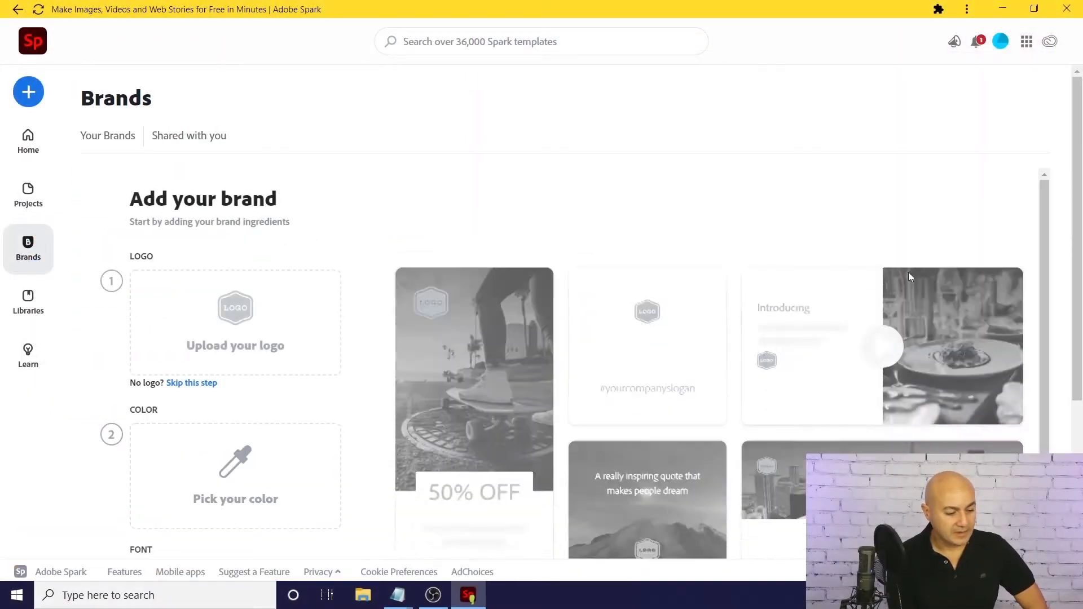
scroll(348, 293, "down", 1)
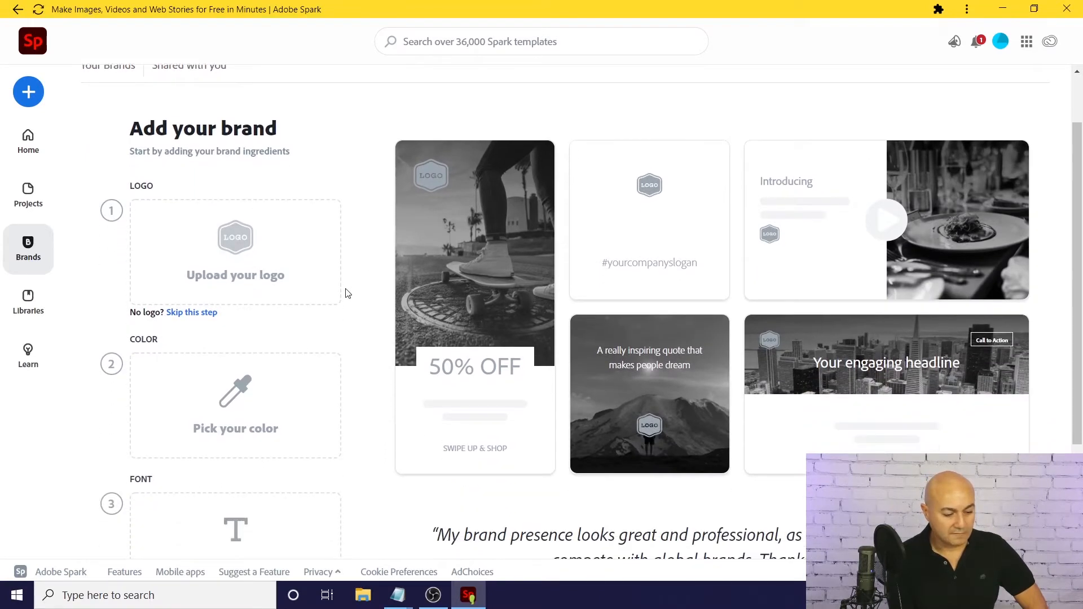
left_click(244, 257)
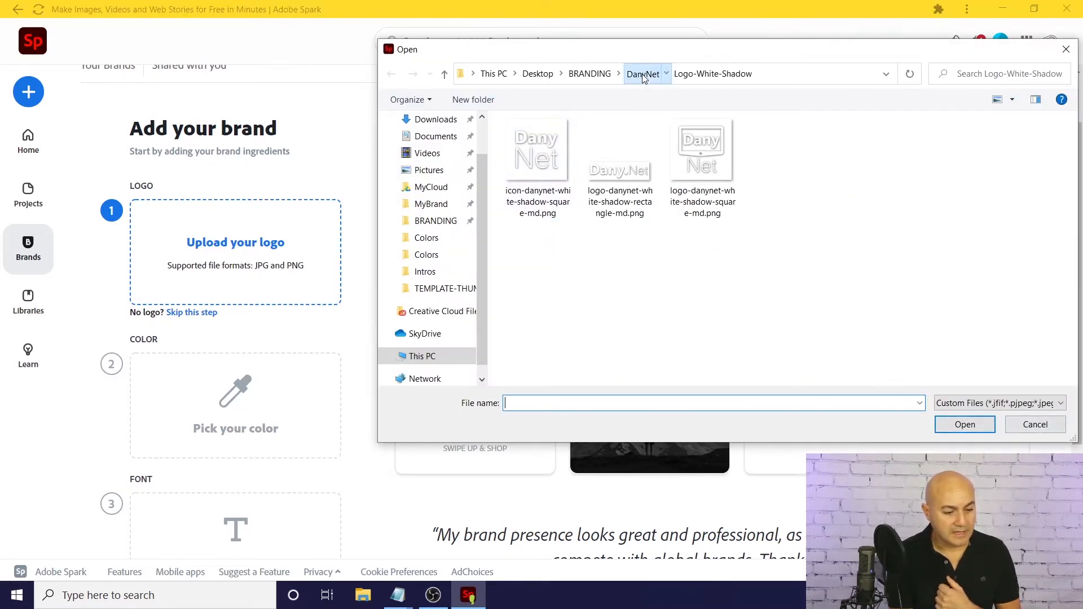
Step: Look through the Logos-Color, Logo-White and Logo-White-Shadow folders inside DanyNet for the available logo variants
left_click(642, 73)
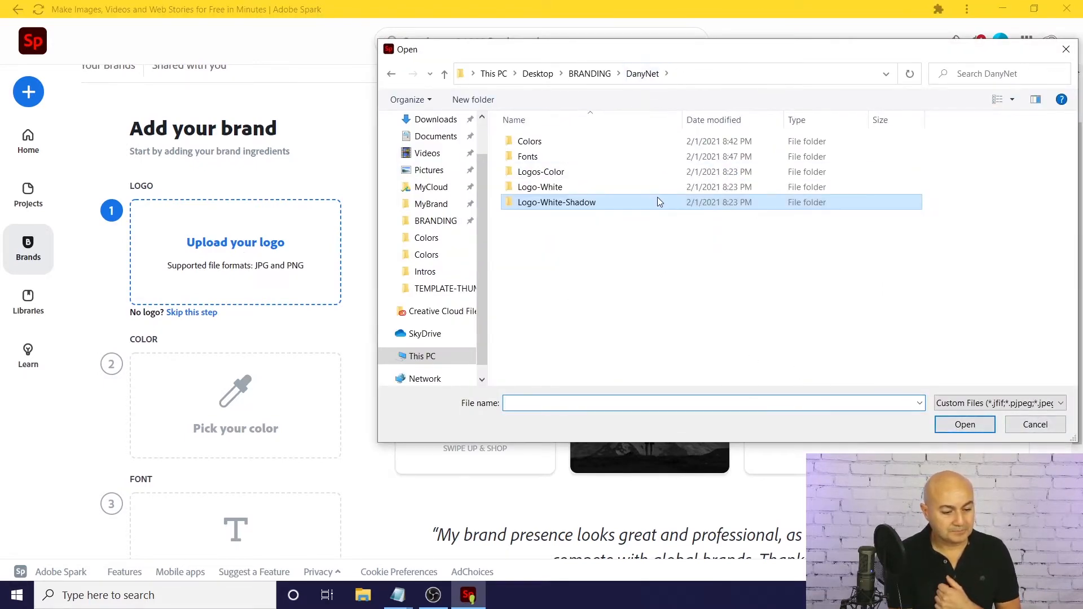
double_click(562, 175)
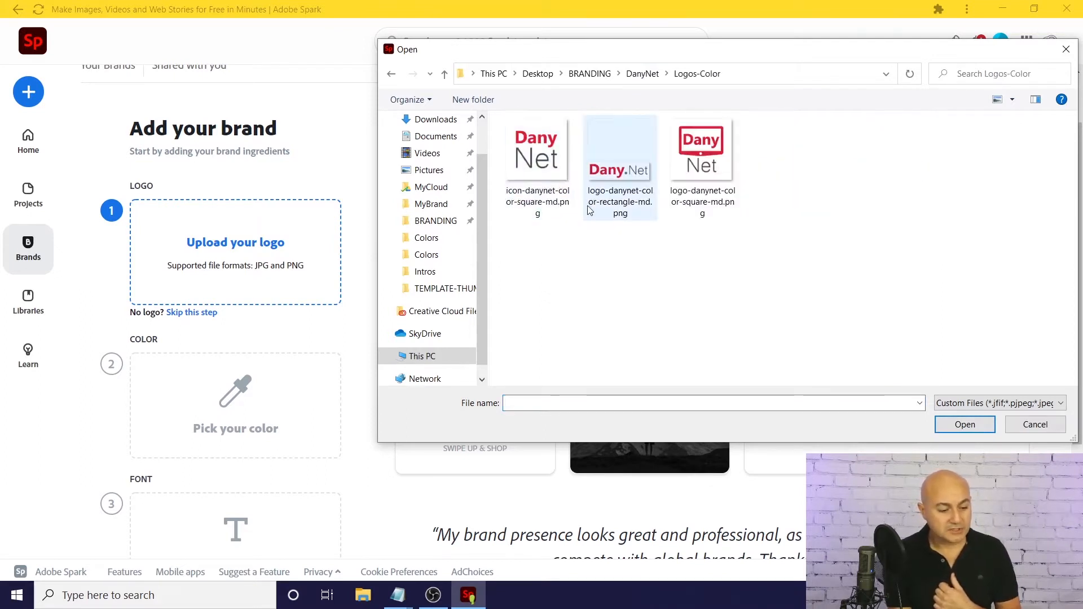
left_click(641, 74)
double_click(524, 189)
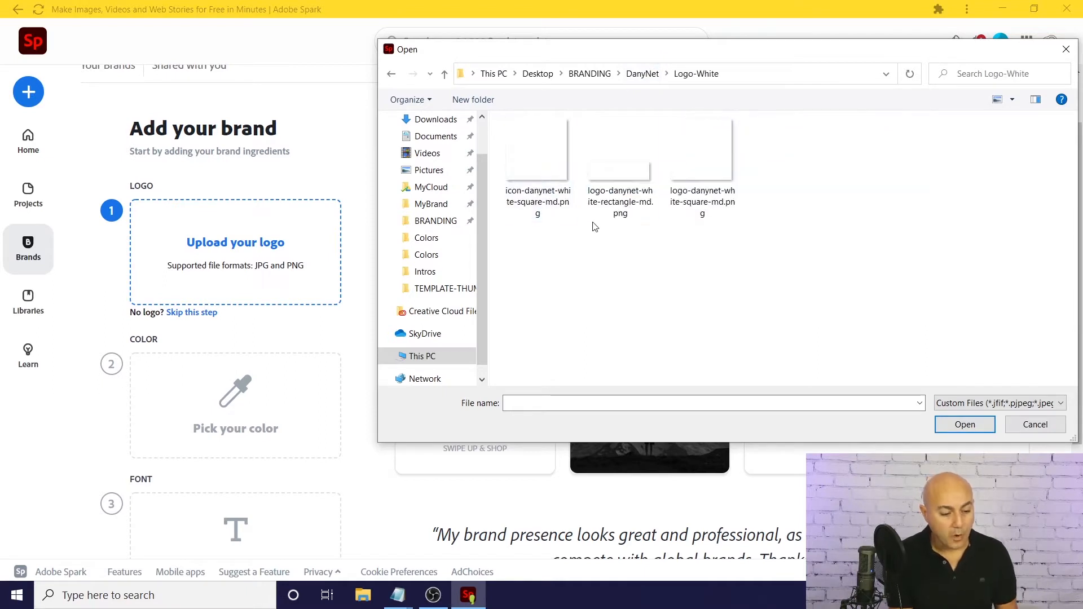
left_click(642, 73)
double_click(561, 210)
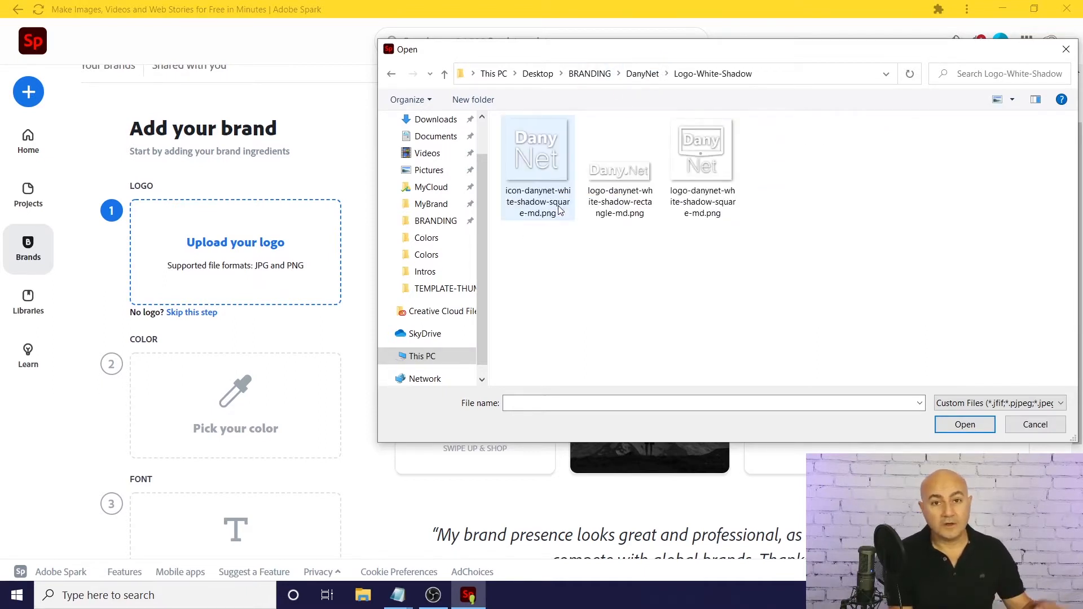
Step: Upload logo-danynet-color-square-md.png from the Logos-Color folder as the brand logo
left_click(643, 74)
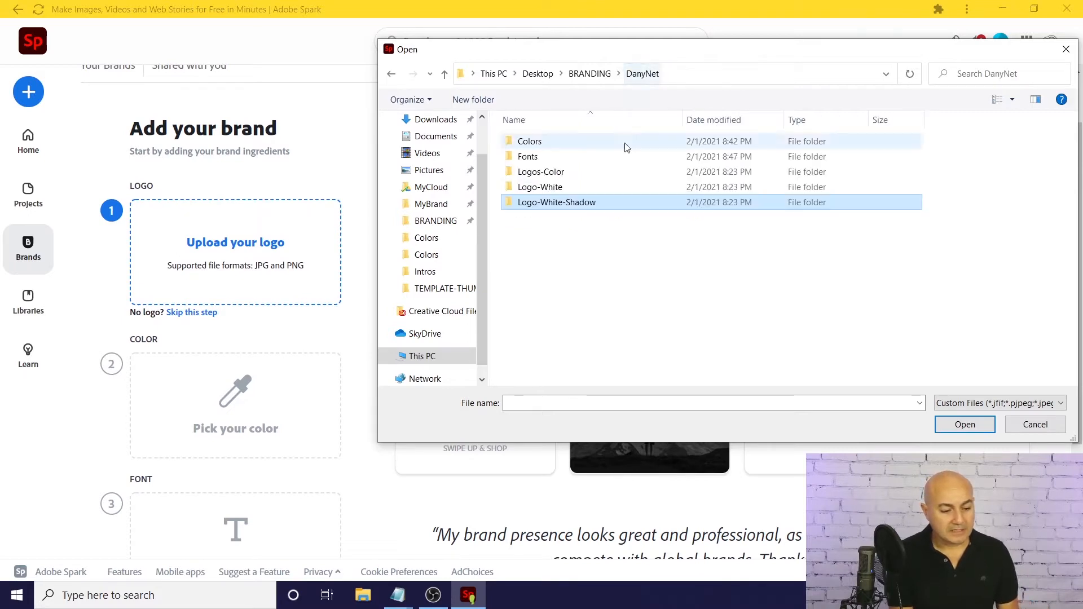
double_click(547, 170)
double_click(703, 155)
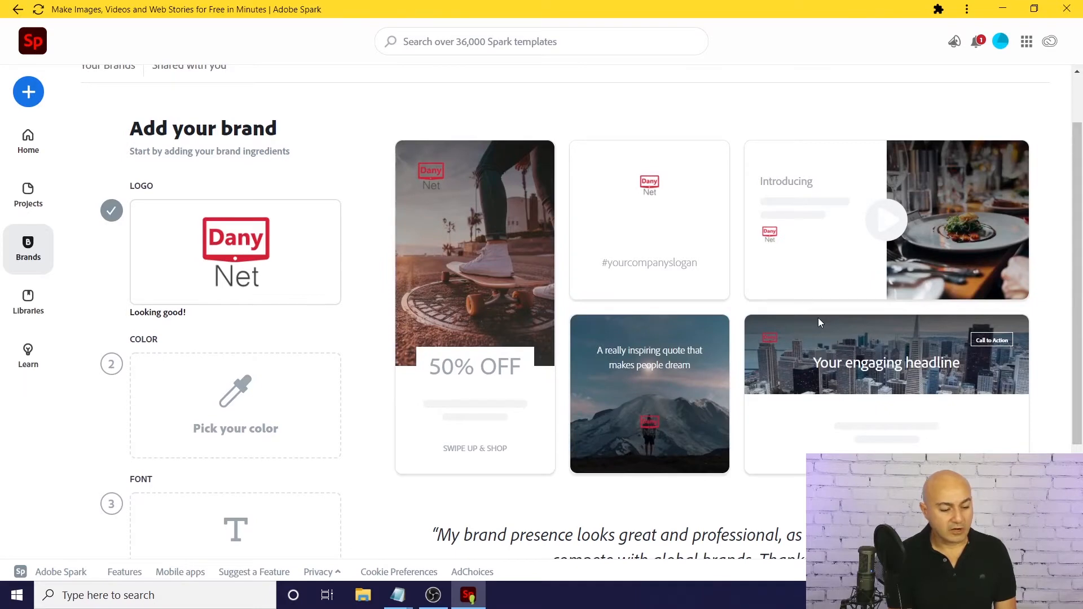
Step: Open the brand color picker and copy the primary color code #B50303 from Colors-DanyNet.txt in Notepad
left_click_drag(1075, 205, 1066, 262)
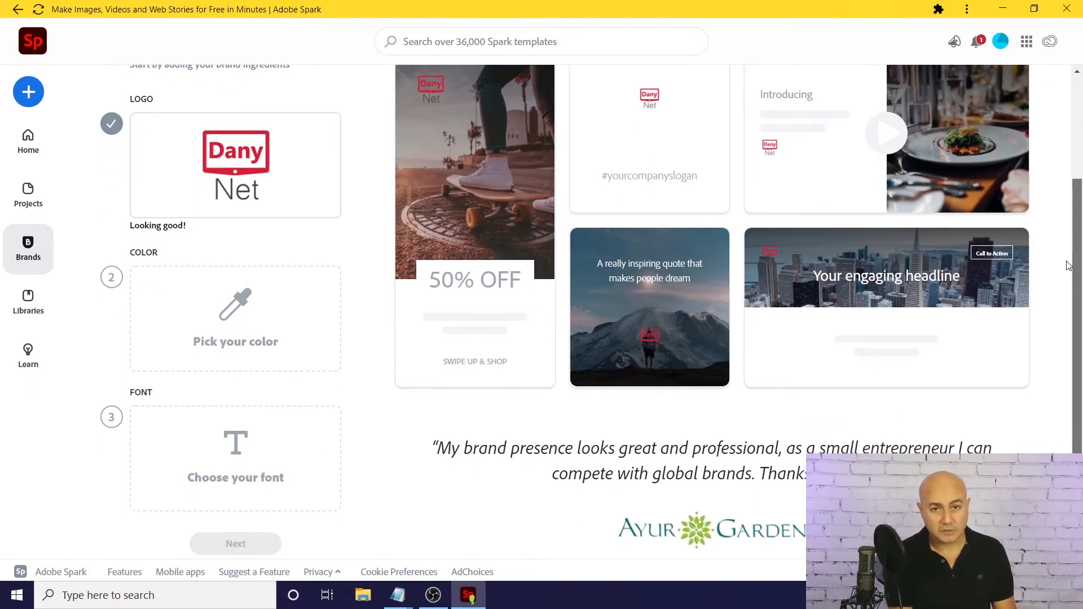
scroll(1063, 278, "down", 1)
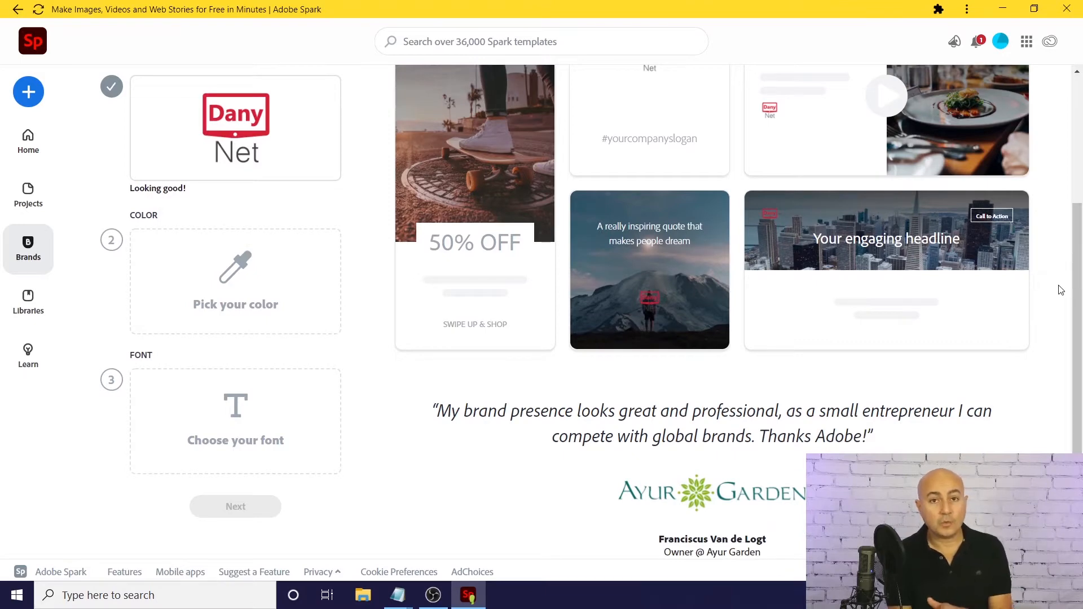
left_click(236, 272)
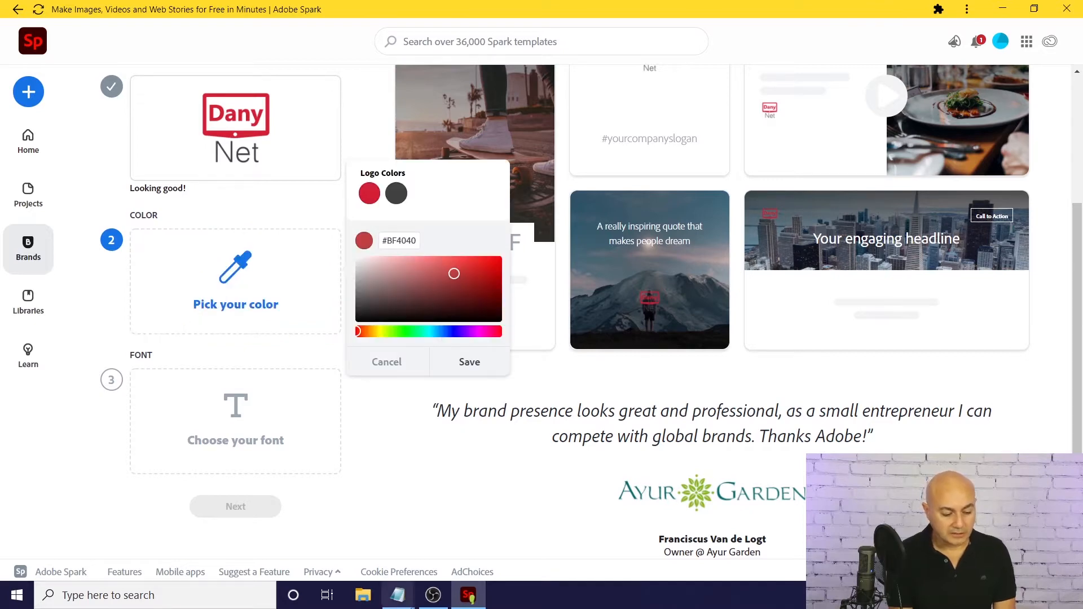
mouse_move(398, 595)
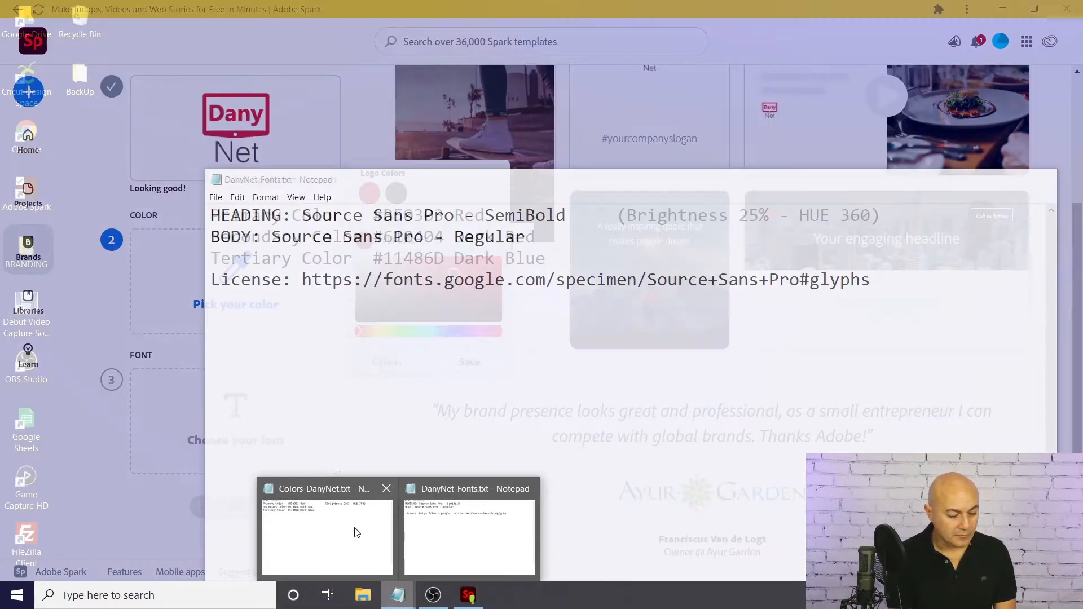
left_click(357, 533)
left_click_drag(373, 216, 446, 215)
key("ctrl+c")
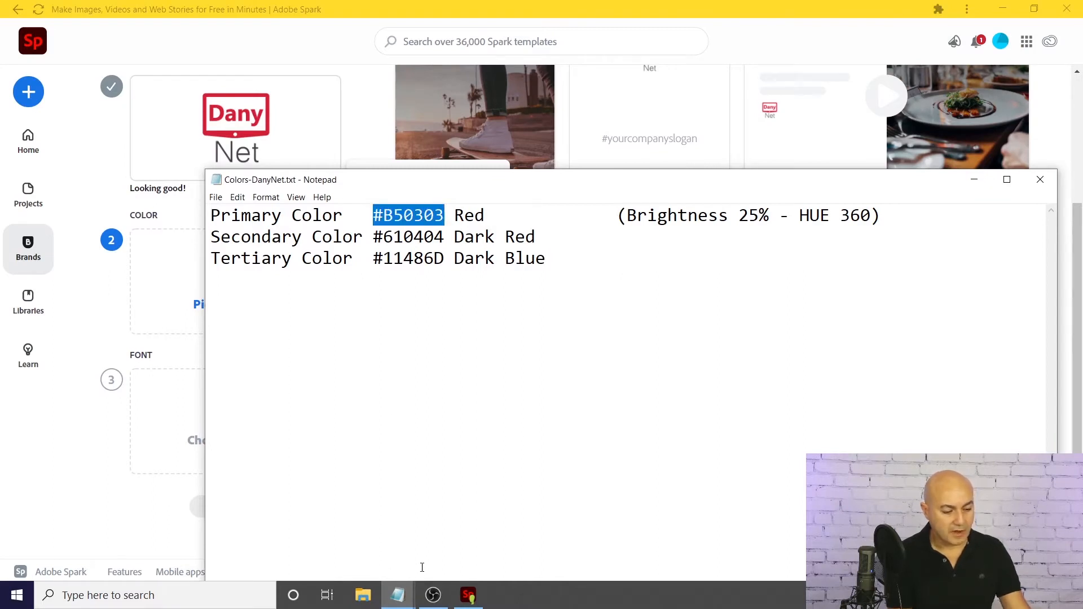
Step: Return to Adobe Spark, set the brand color to #B50303 and save it
left_click(469, 595)
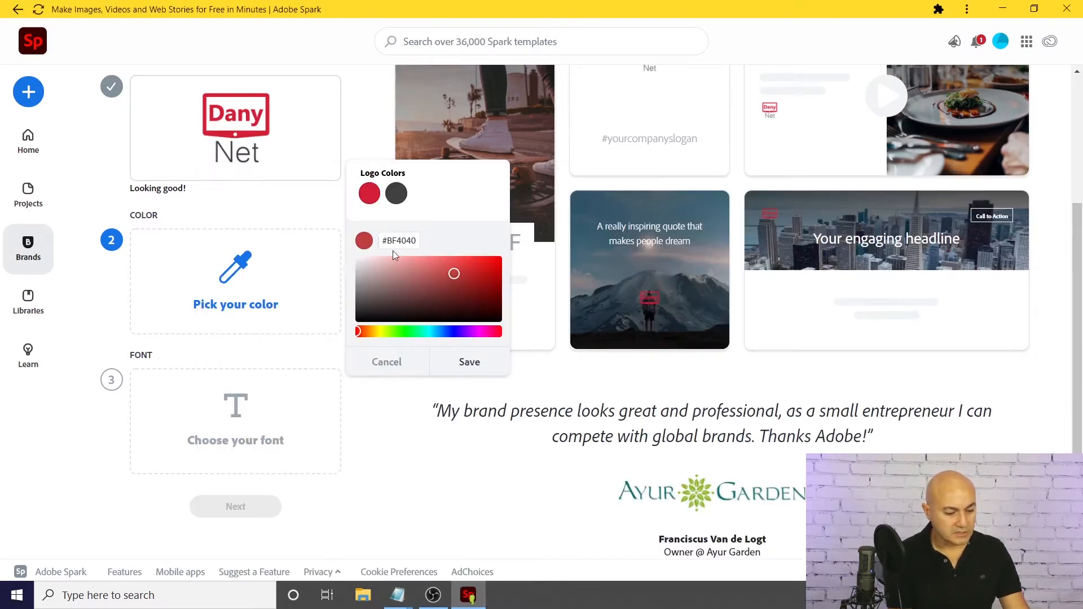
left_click_drag(413, 239, 392, 242)
key("ctrl+v")
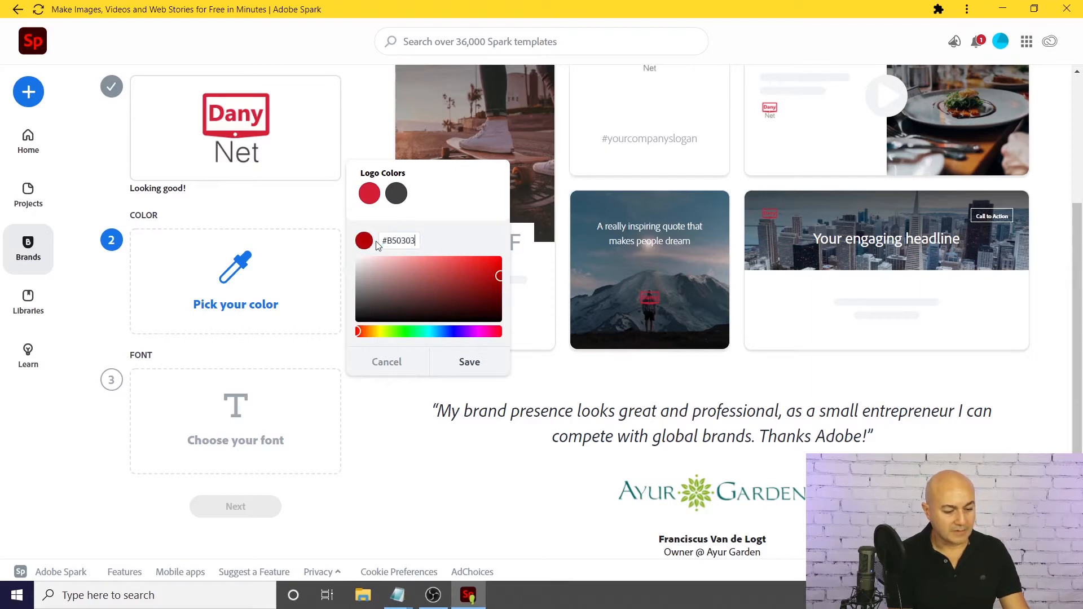
left_click(468, 364)
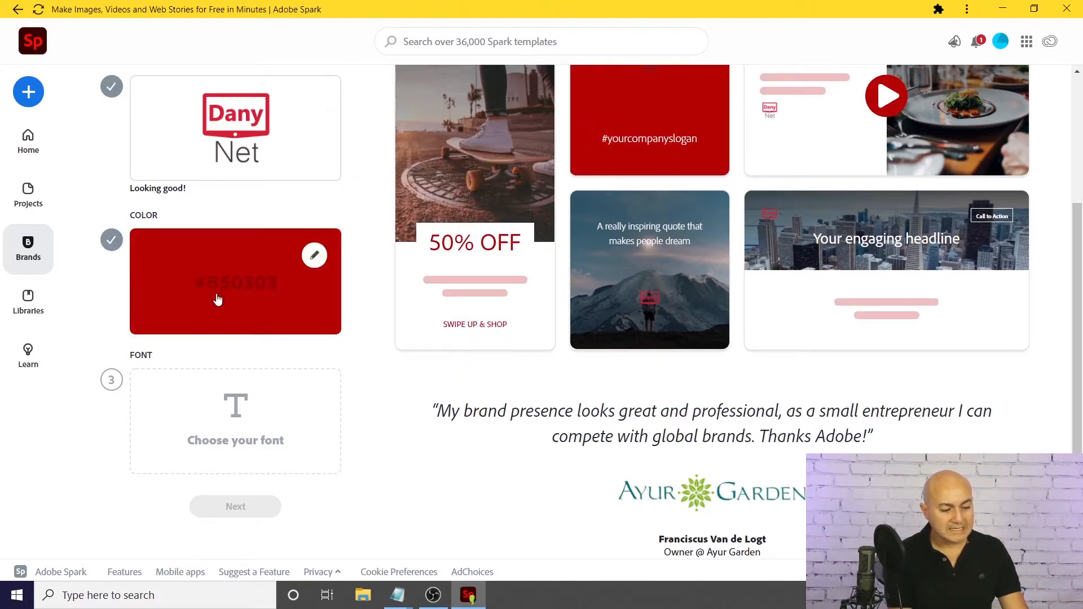
Step: Review the brand previews, then check the heading and body font names in DanyNet-Fonts.txt in Notepad and minimize it
scroll(1072, 323, "up", 2)
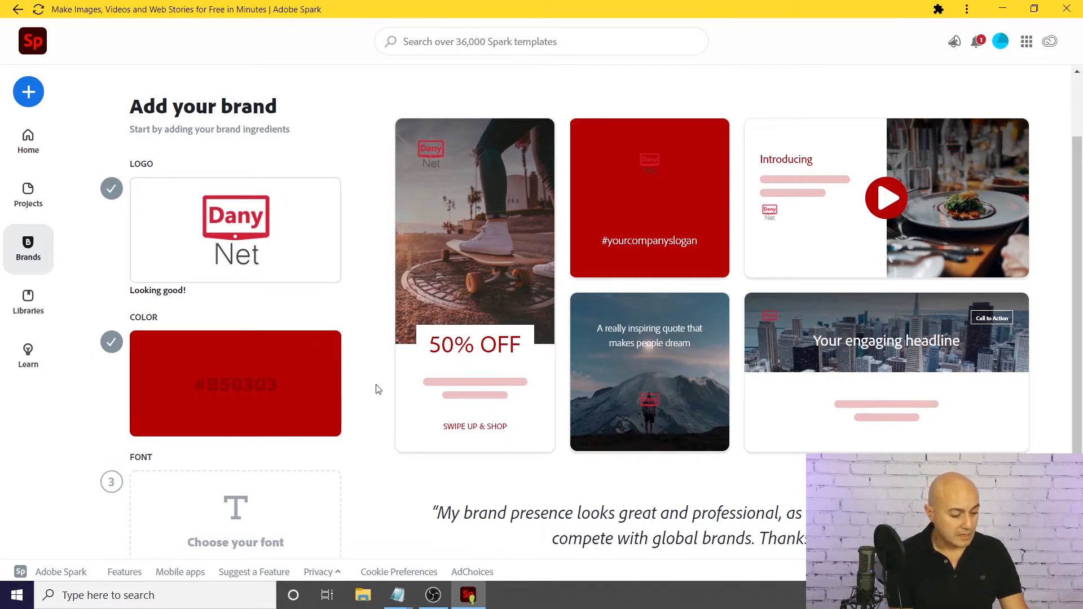
scroll(375, 387, "down", 2)
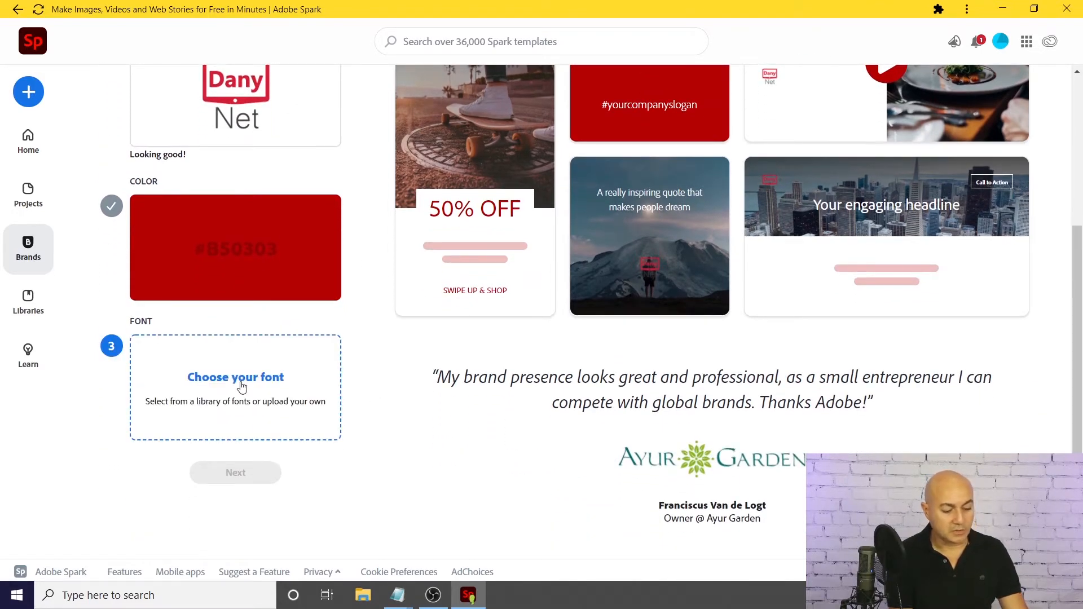
mouse_move(398, 593)
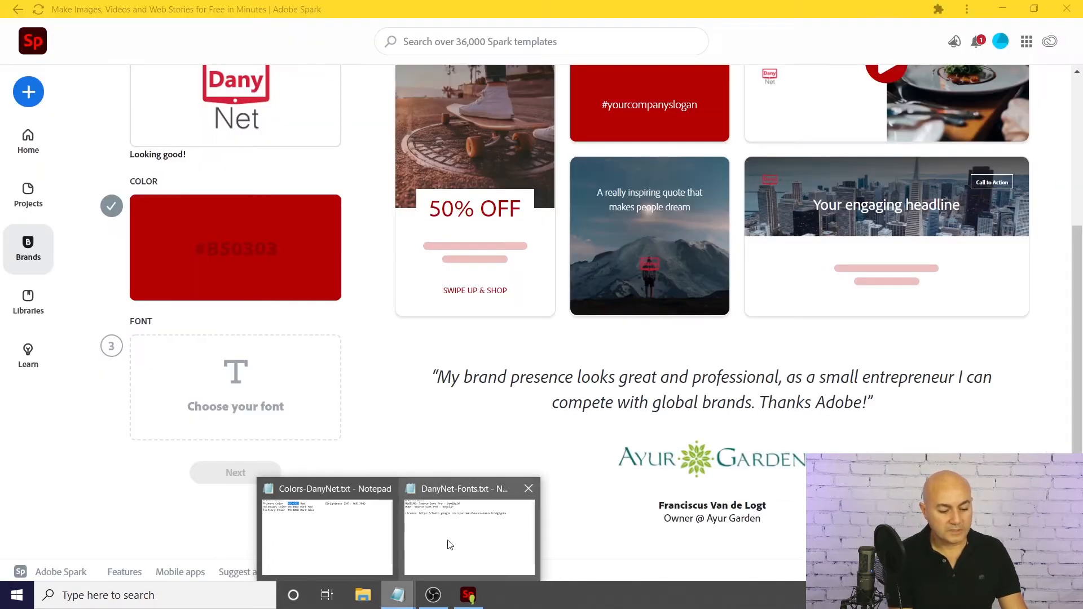
left_click(451, 550)
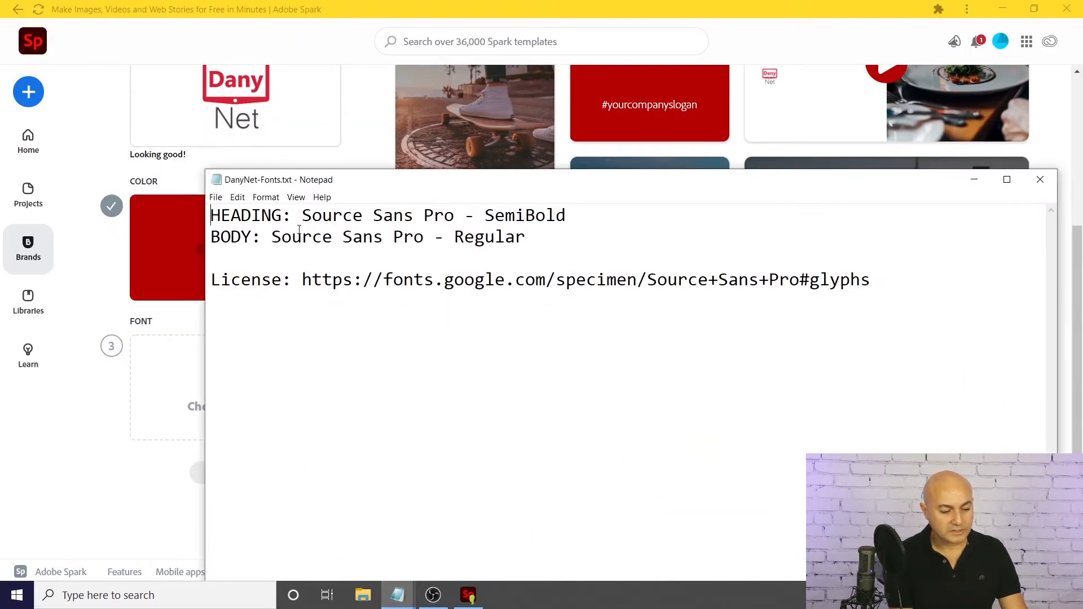
left_click_drag(303, 215, 456, 217)
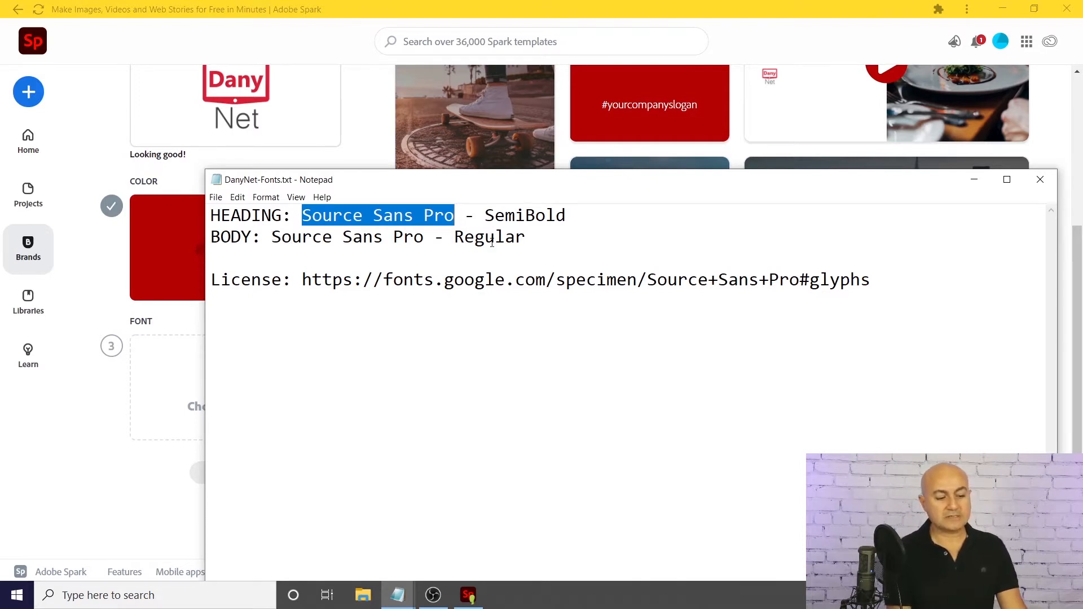
left_click(970, 187)
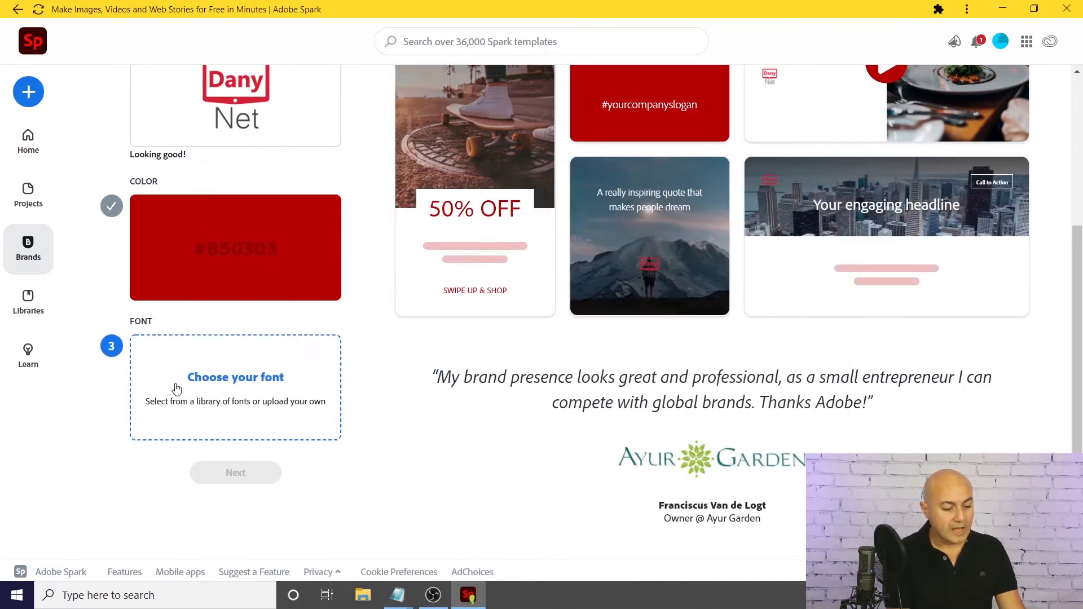
Step: Open the brand font chooser and look through the list of built-in fonts
left_click(225, 387)
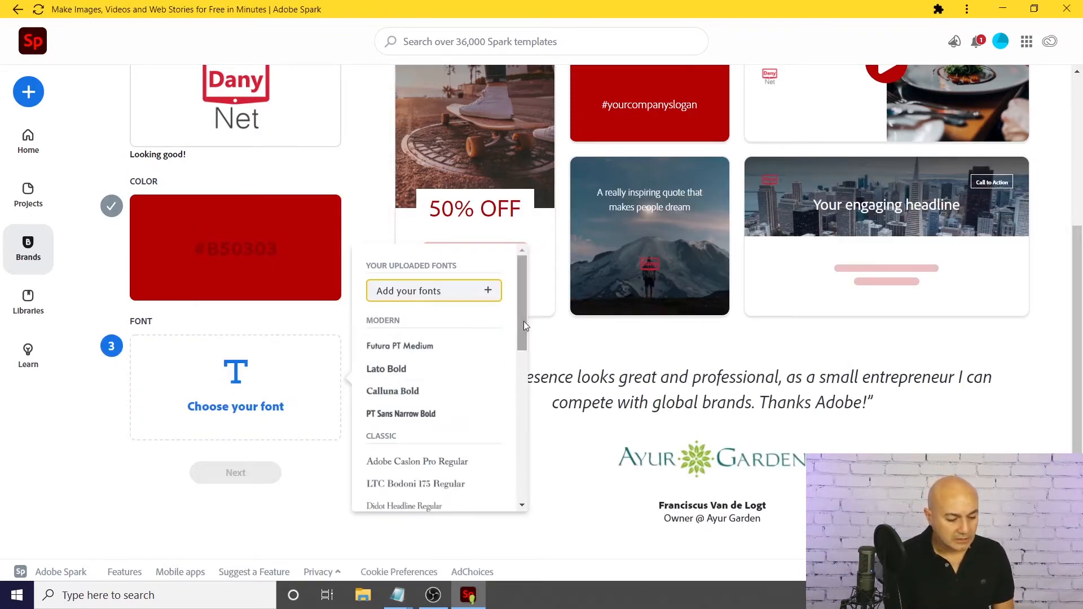
left_click_drag(524, 310, 517, 429)
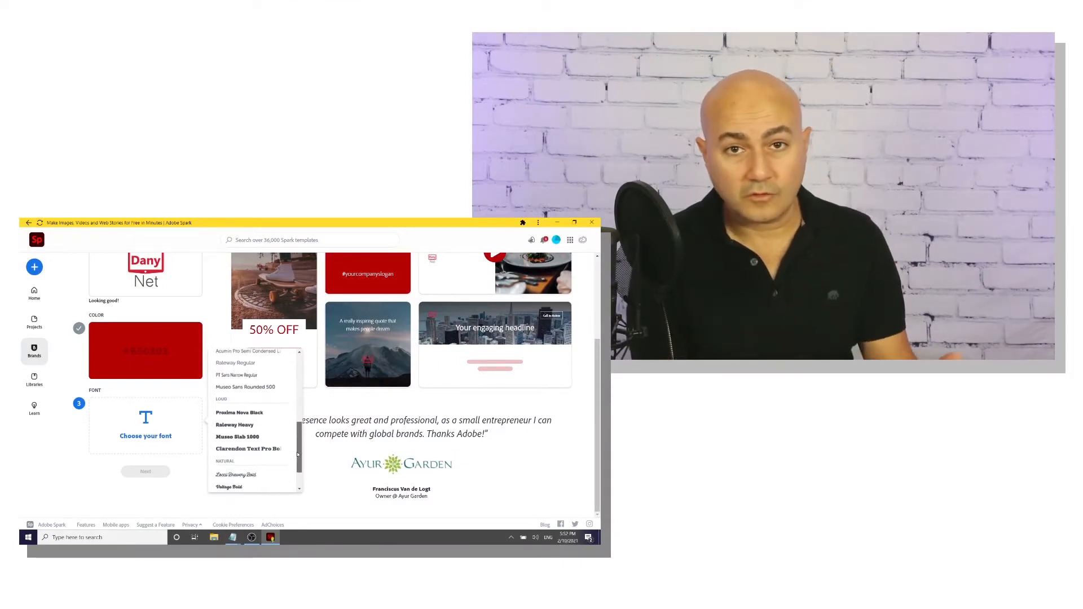
left_click_drag(297, 450, 298, 382)
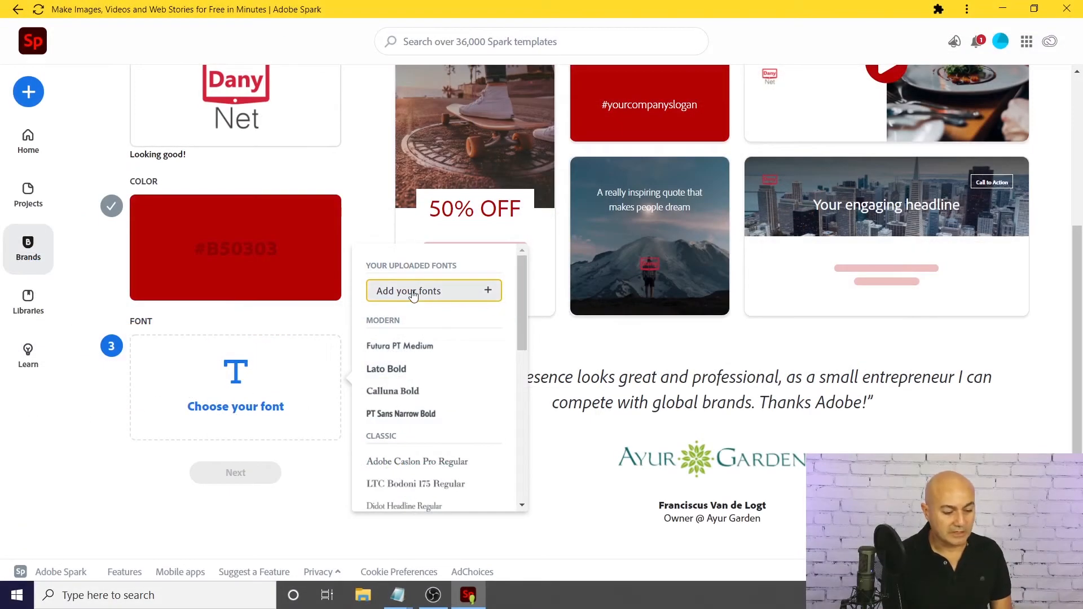
Step: Add all the Source Sans Pro TTF files from the DanyNet Fonts/Source_Sans_Pro folder as custom fonts
left_click(418, 298)
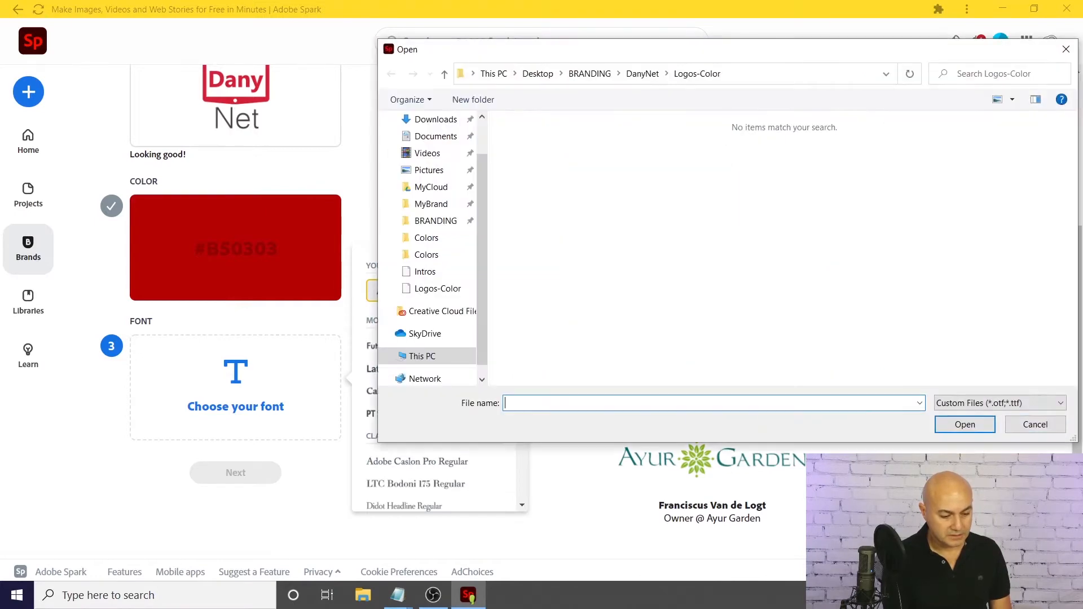
left_click(648, 76)
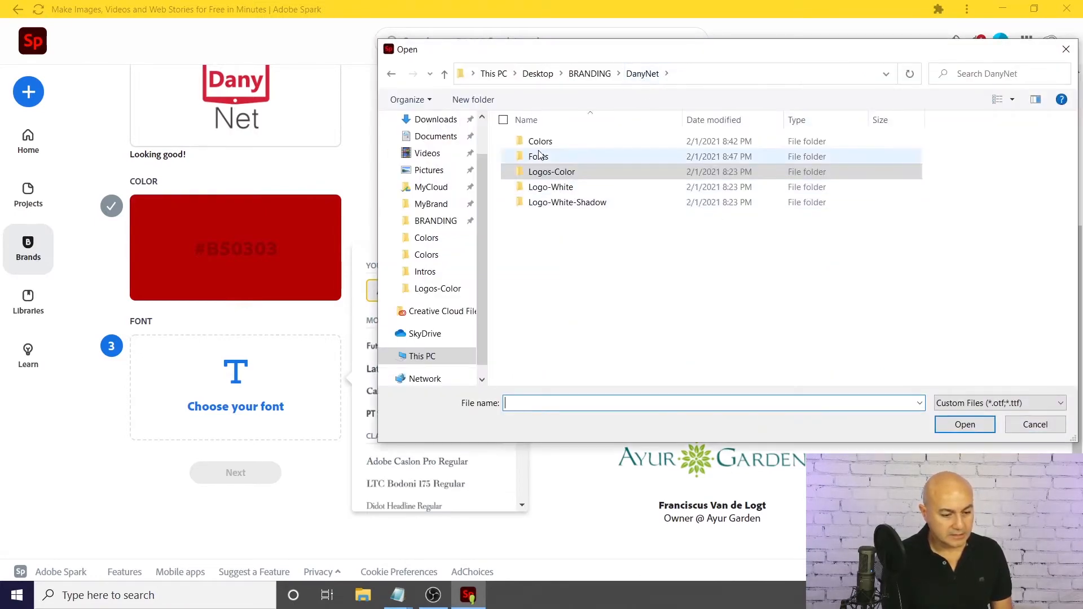
double_click(552, 157)
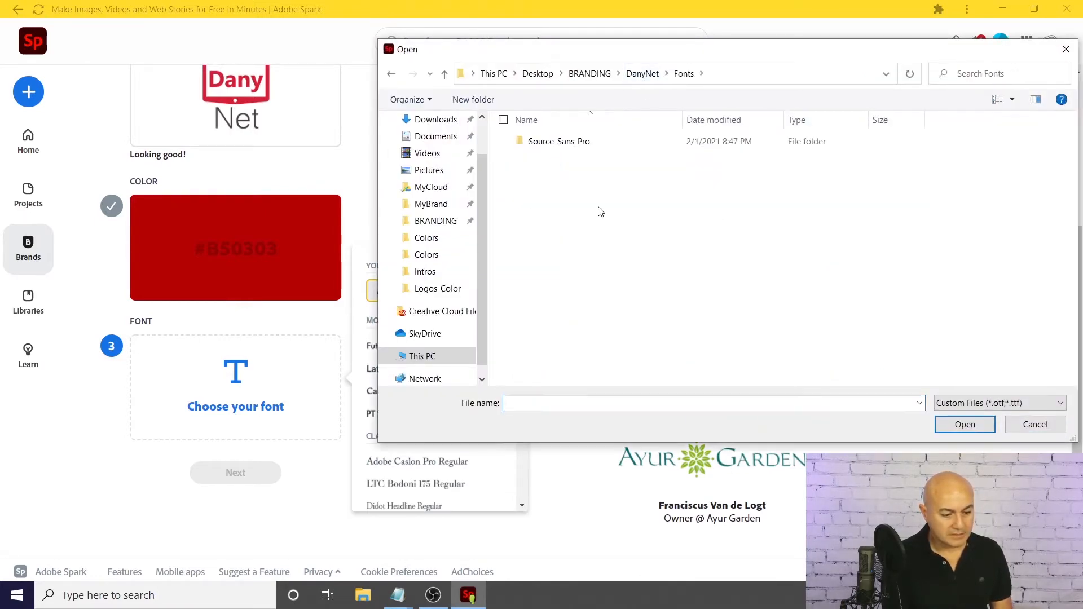
double_click(551, 146)
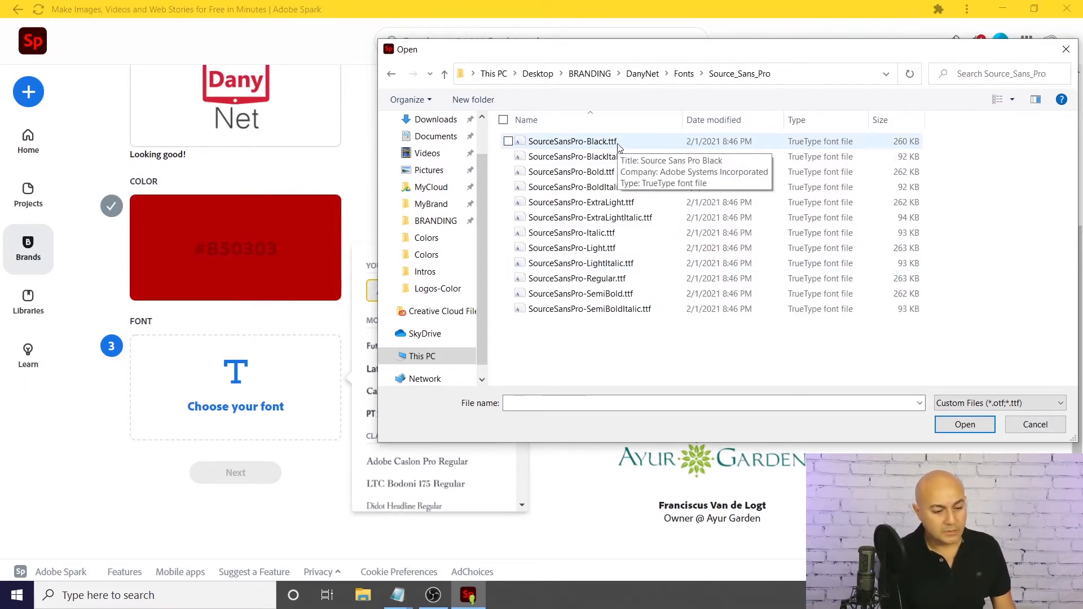
left_click(586, 315)
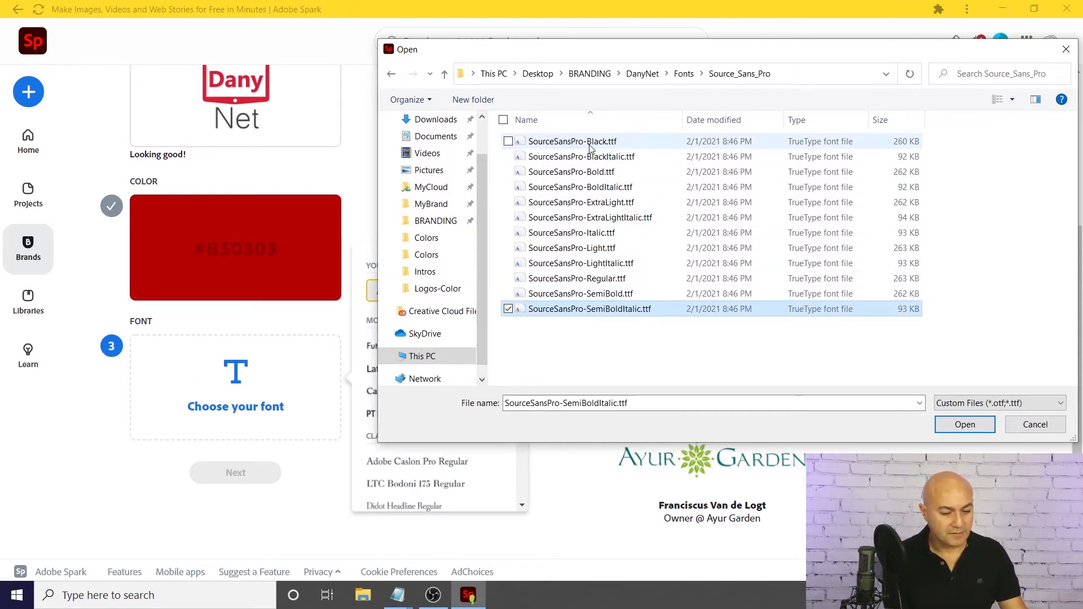
left_click(587, 143, "shift")
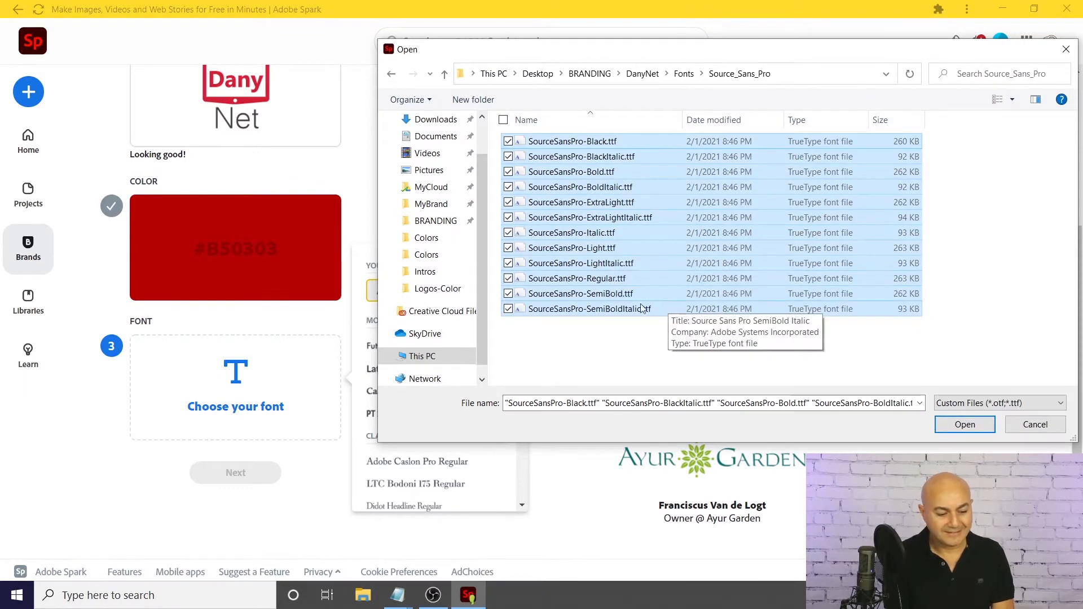
left_click(972, 431)
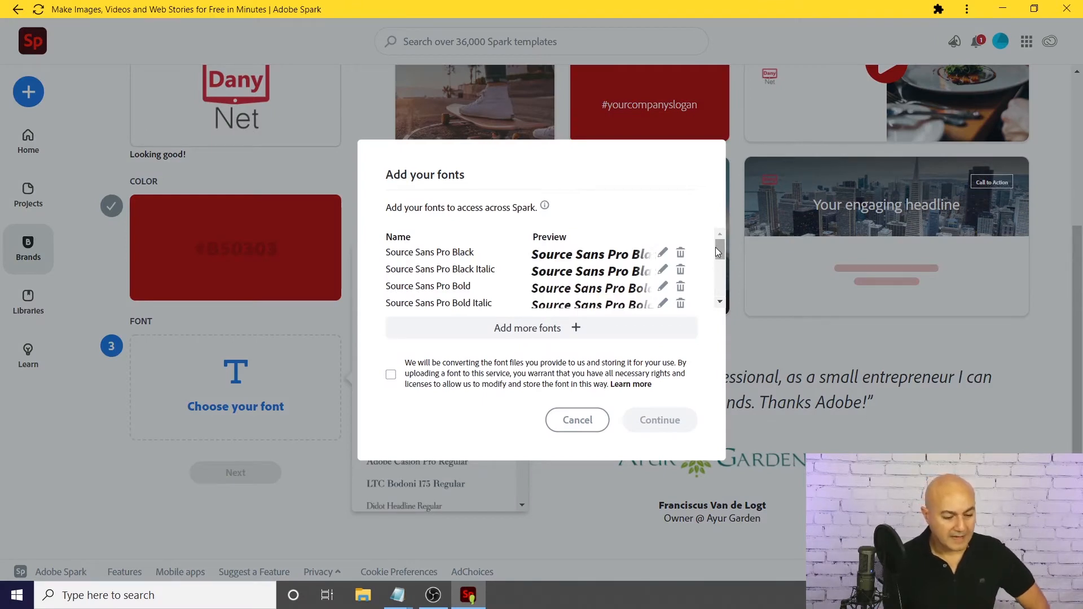
Step: Review the listed Source Sans Pro fonts, accept the font licence terms and continue with the upload
left_click_drag(719, 247, 719, 286)
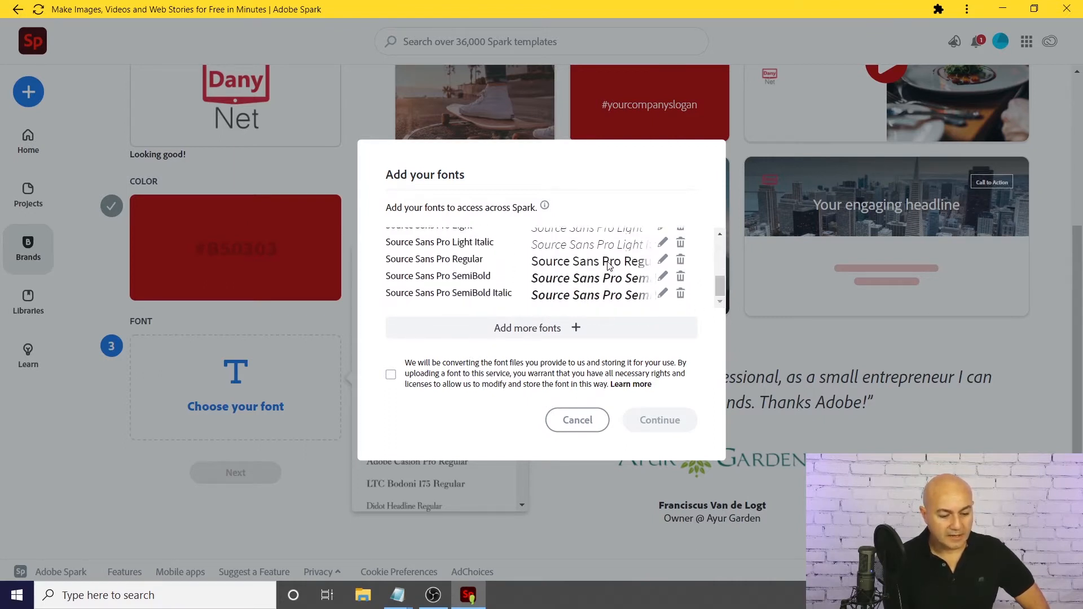
left_click(390, 376)
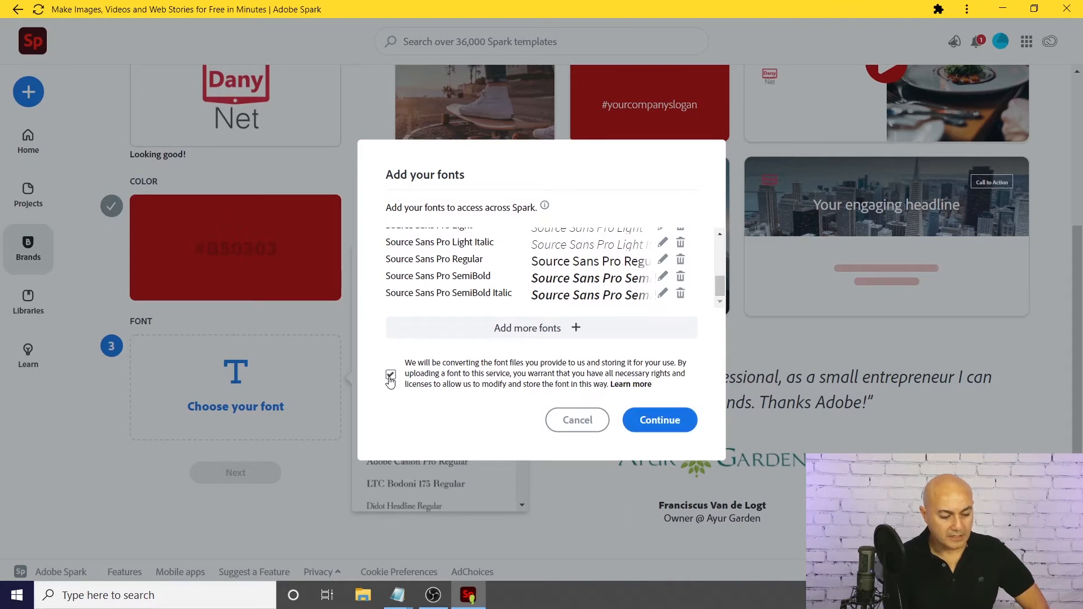
left_click(661, 429)
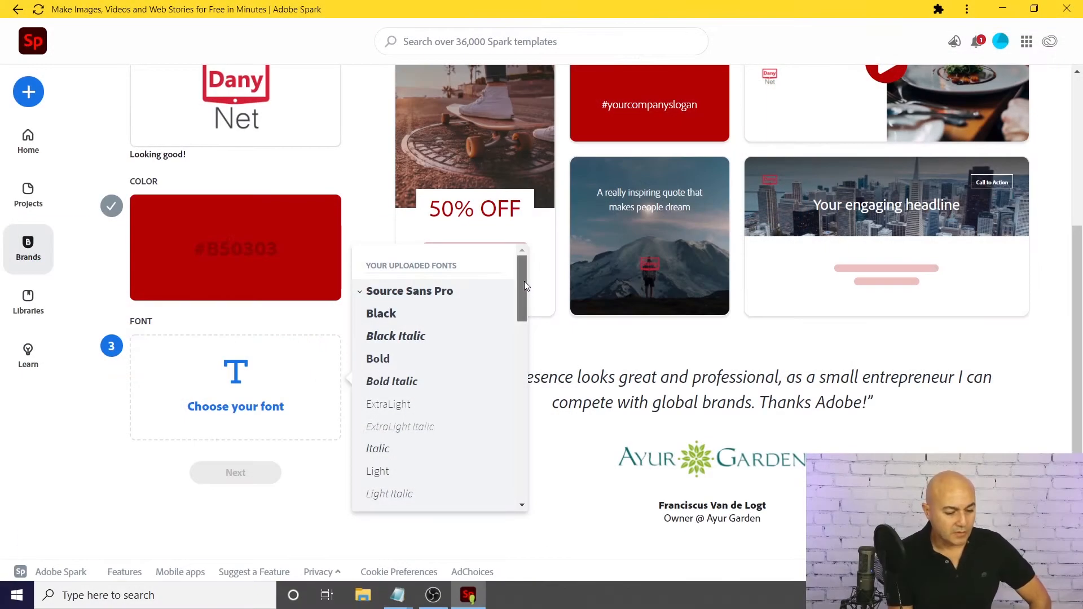
Step: Choose Source Sans Pro SemiBold from the uploaded fonts as the brand font
mouse_move(523, 281)
left_mouse_down()
mouse_move(523, 290)
mouse_move(526, 273)
left_mouse_up()
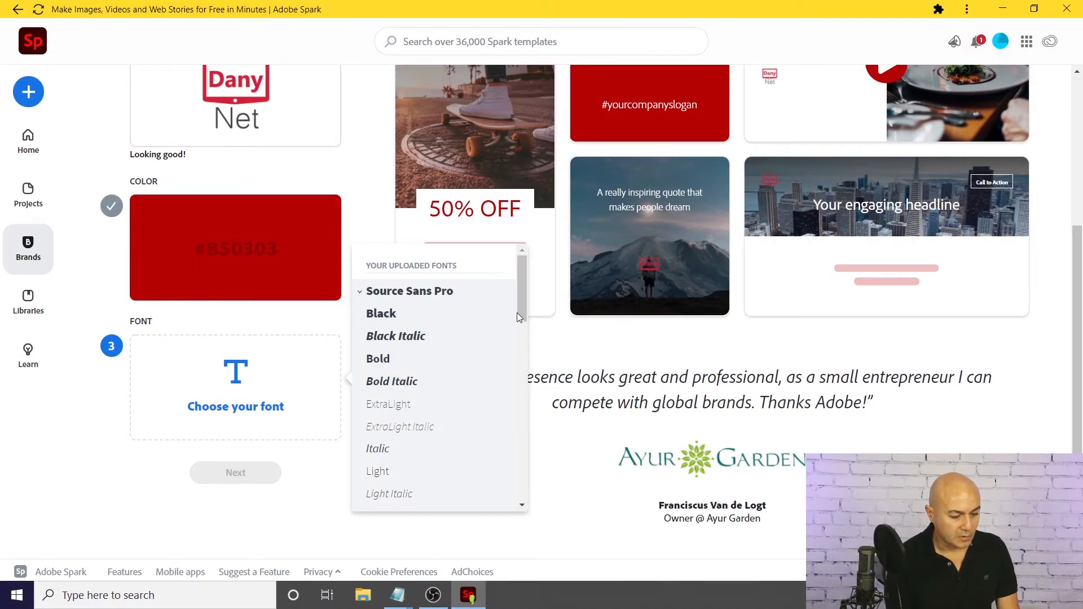
left_click_drag(521, 305, 518, 349)
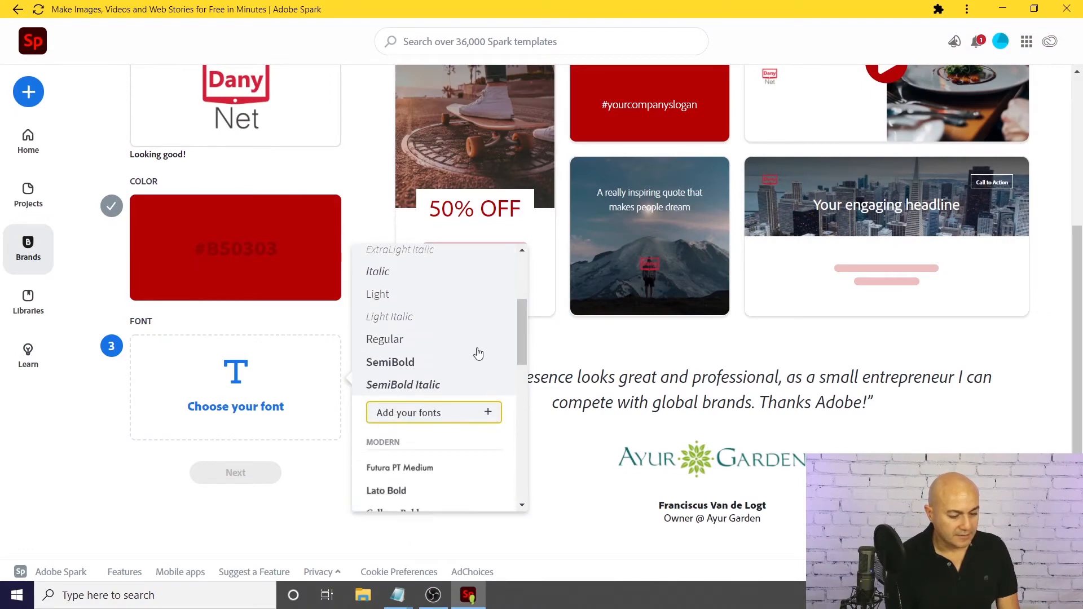
left_click(420, 364)
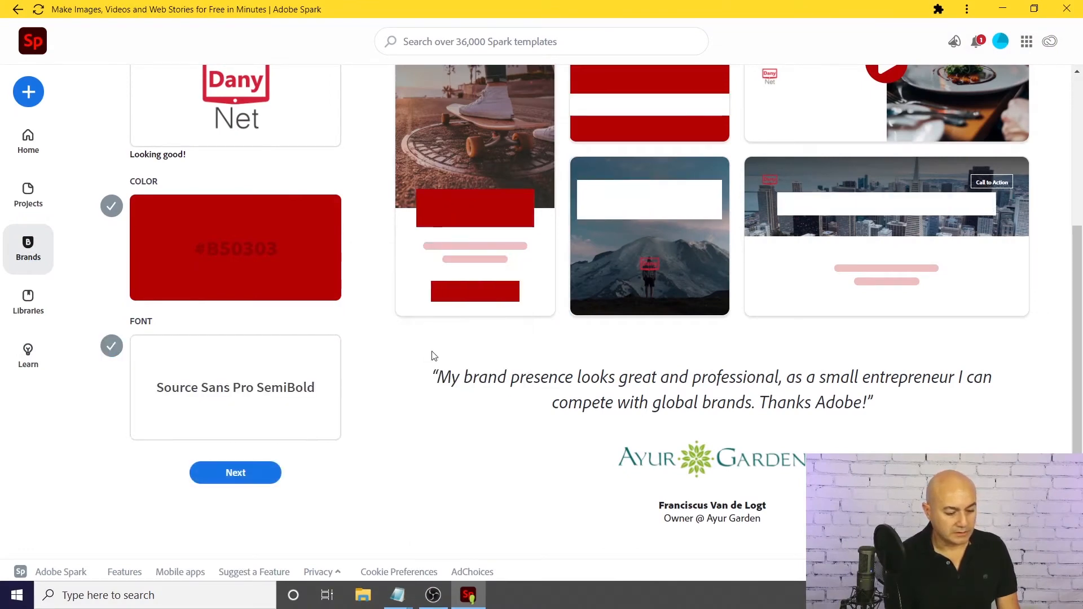
Step: Name the brand DanyNet, create it and dismiss the introductory messages
left_click(224, 479)
left_click(470, 311)
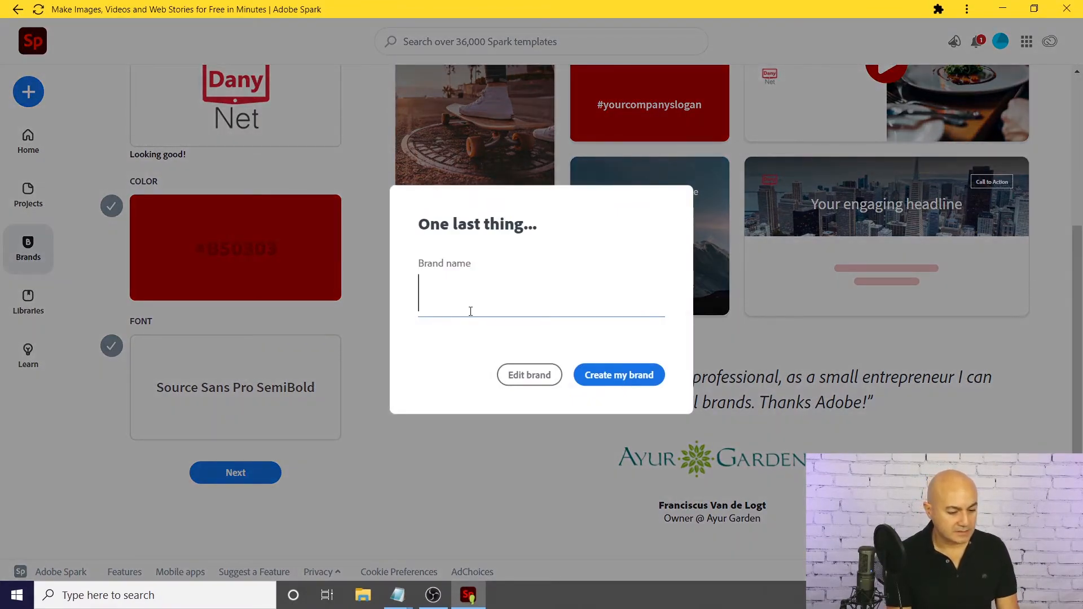
type("DanyNe")
left_click(591, 377)
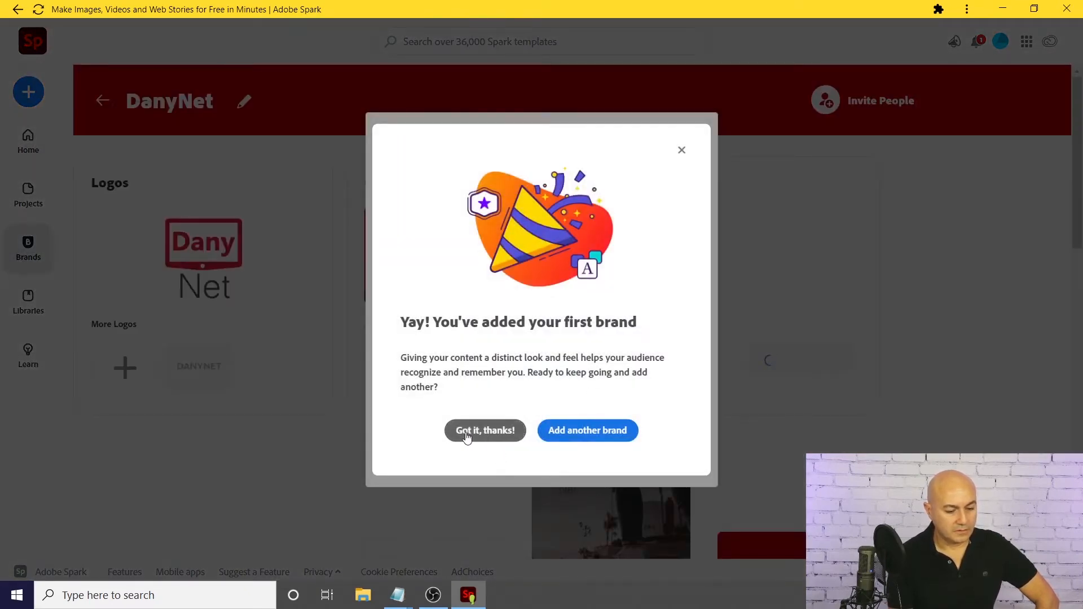
left_click(488, 437)
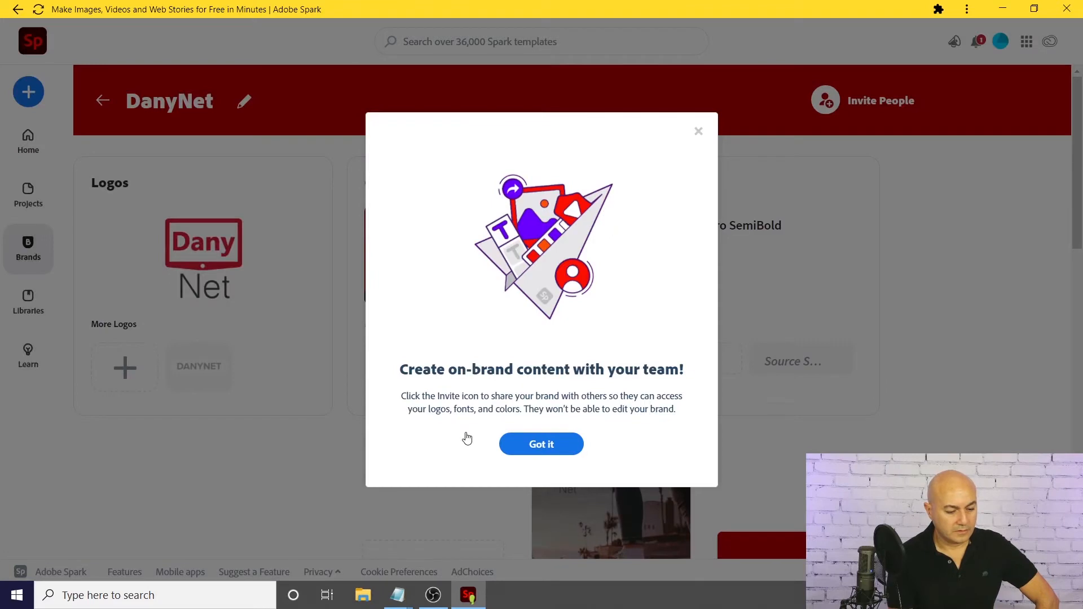
left_click(520, 448)
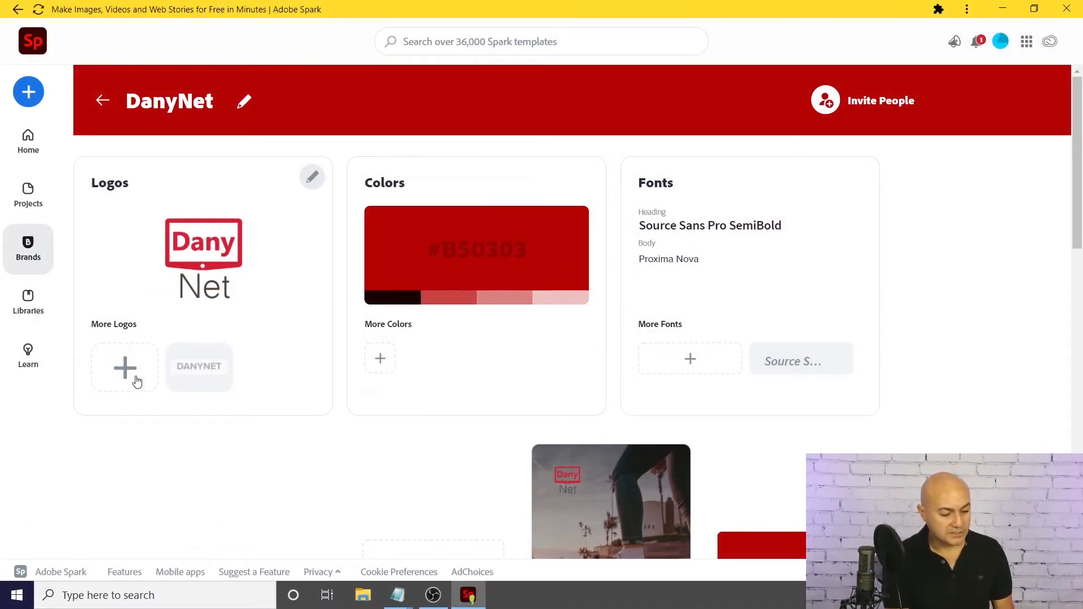
Step: Add logo-danynet-color-rectangle-md.png and icon-danynet-color-square-md.png from the DanyNet Logos-Color folder as additional brand logos
left_click(122, 378)
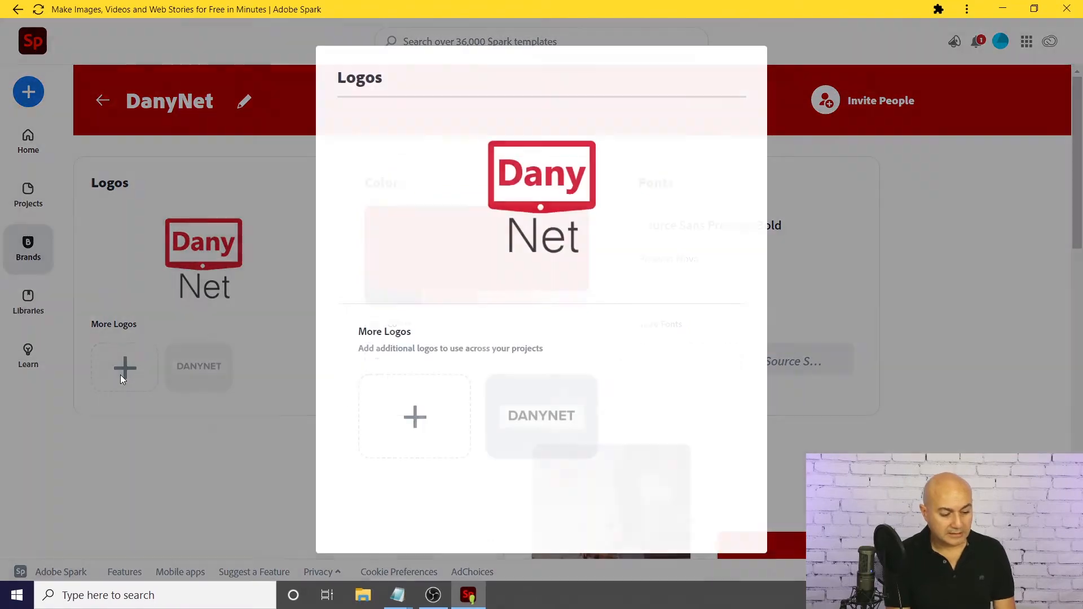
left_click(414, 421)
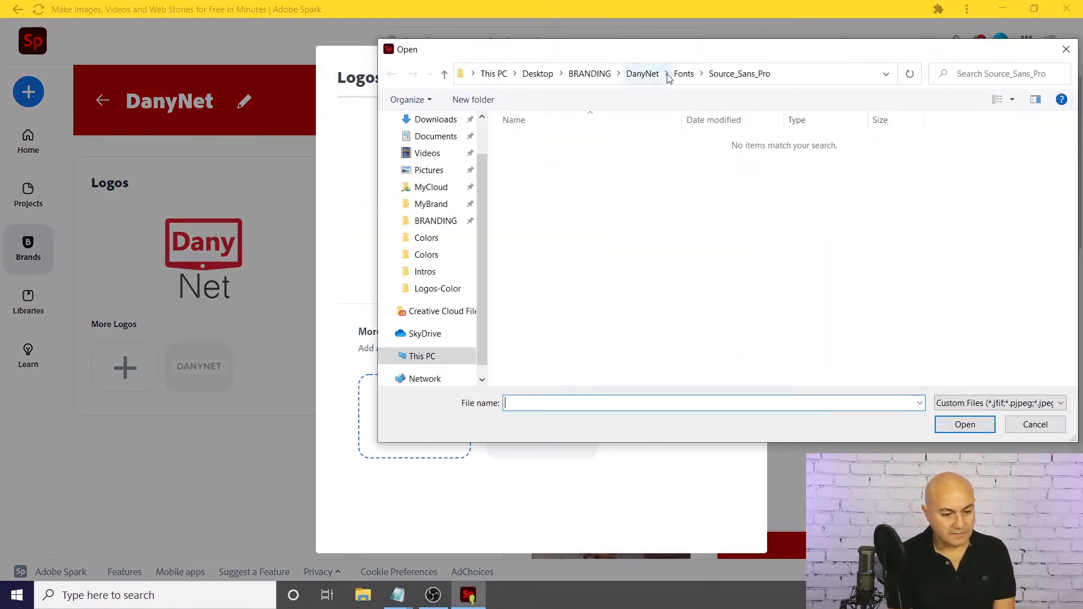
left_click(671, 74)
double_click(573, 177)
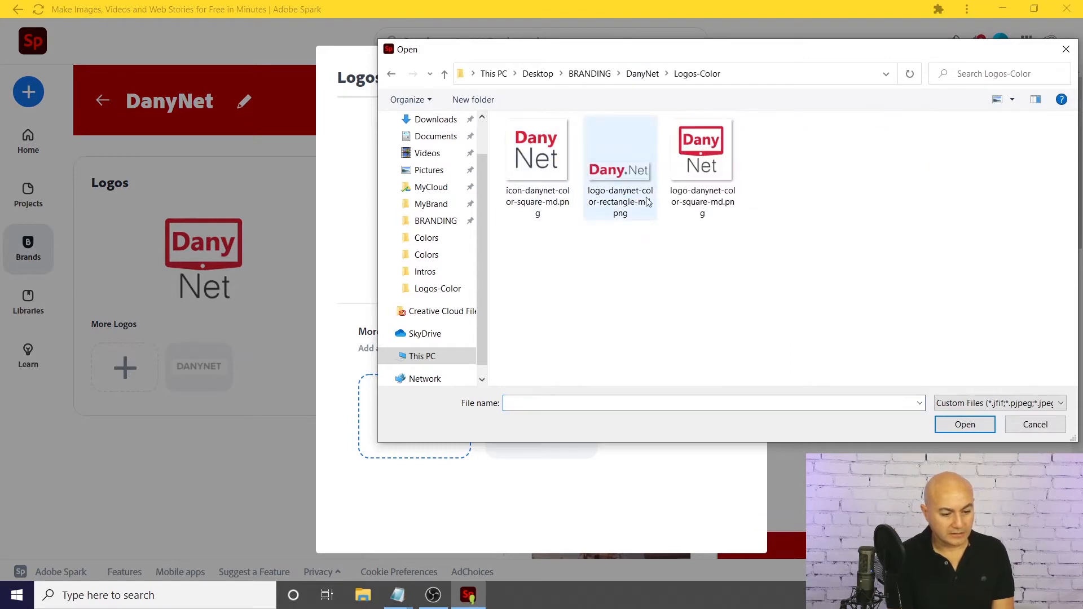
double_click(620, 193)
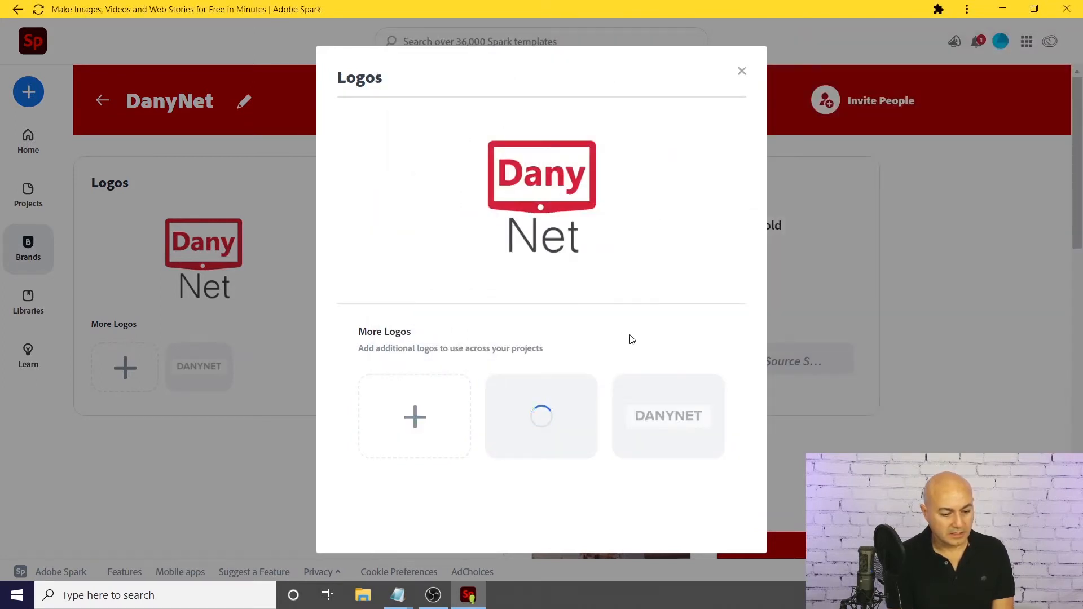
left_click(416, 422)
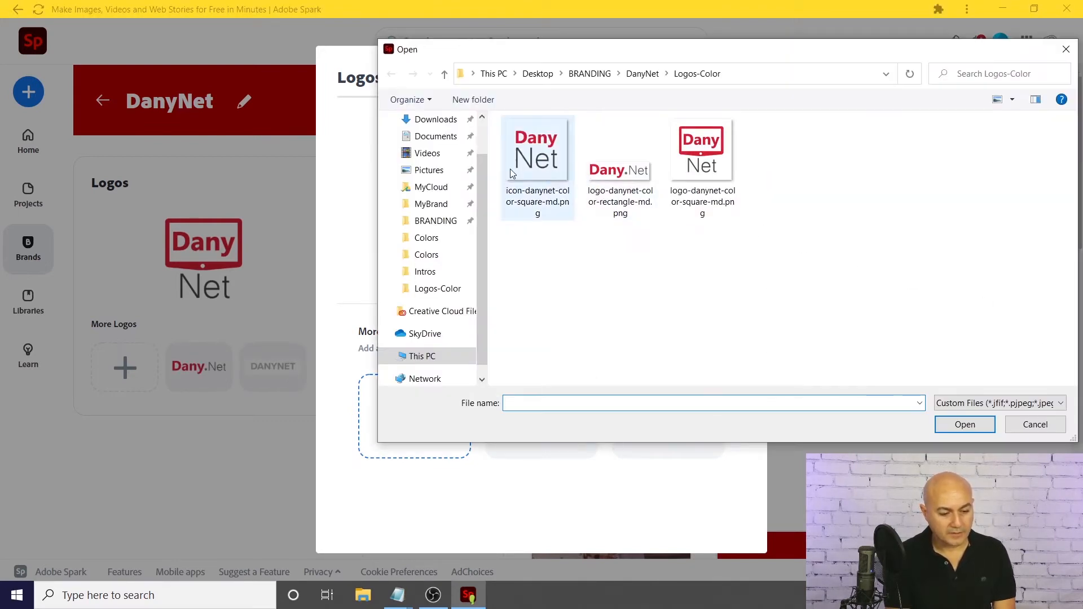
double_click(512, 173)
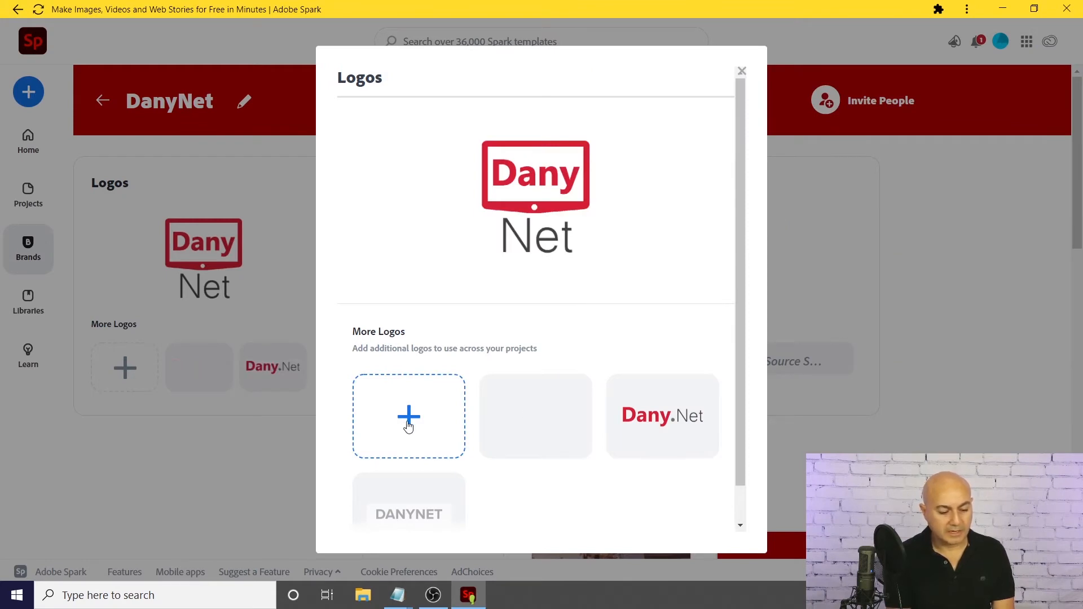
Step: Add the white square logo, white rectangle logo and white square icon from the DanyNet Logo-White folder as additional brand logos
left_click(408, 428)
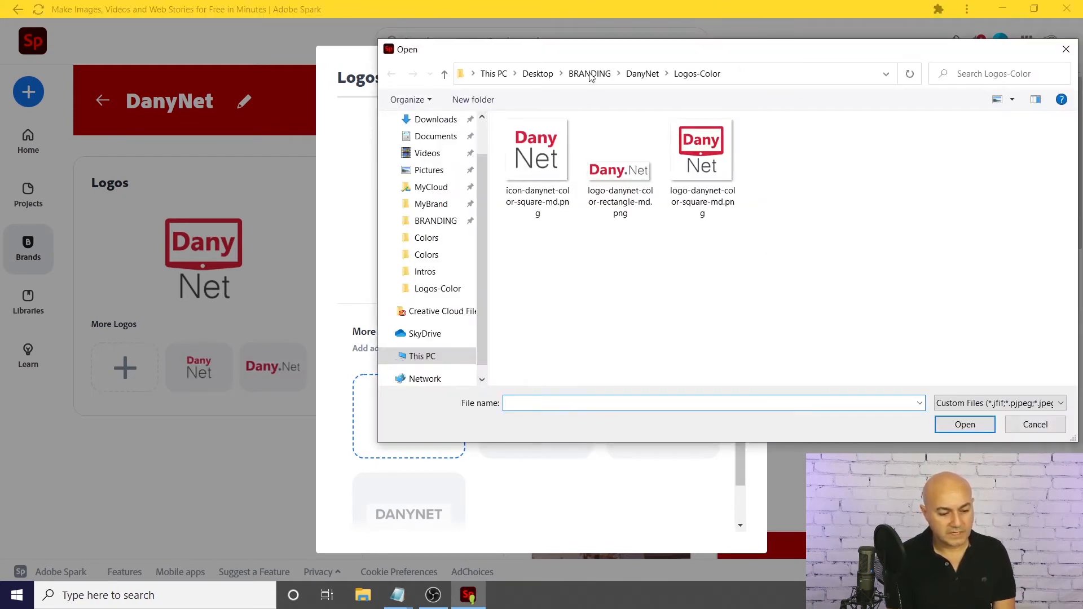
left_click(642, 73)
double_click(567, 192)
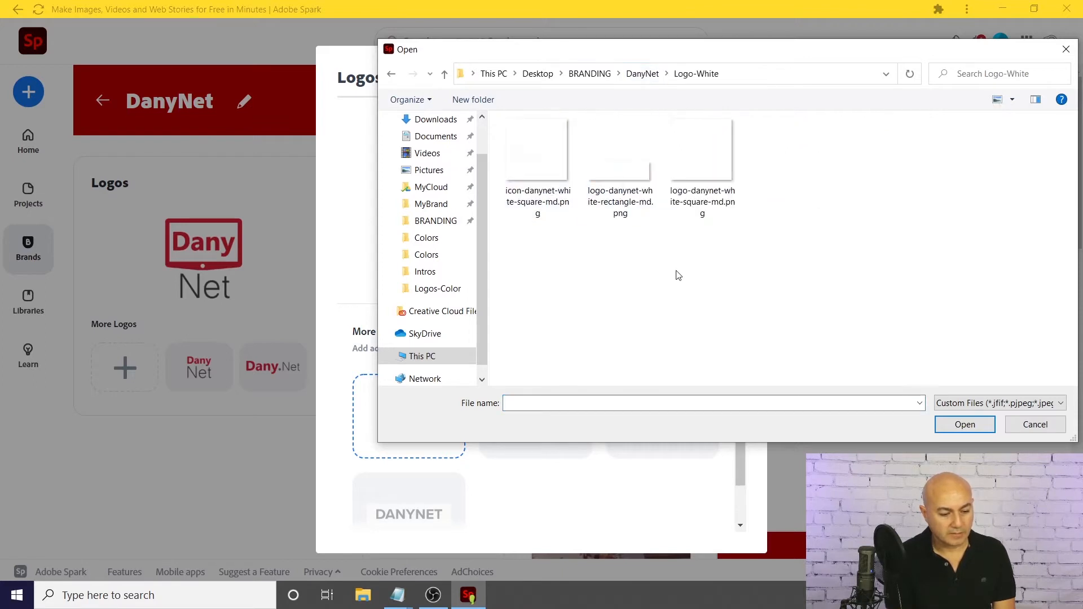
double_click(691, 168)
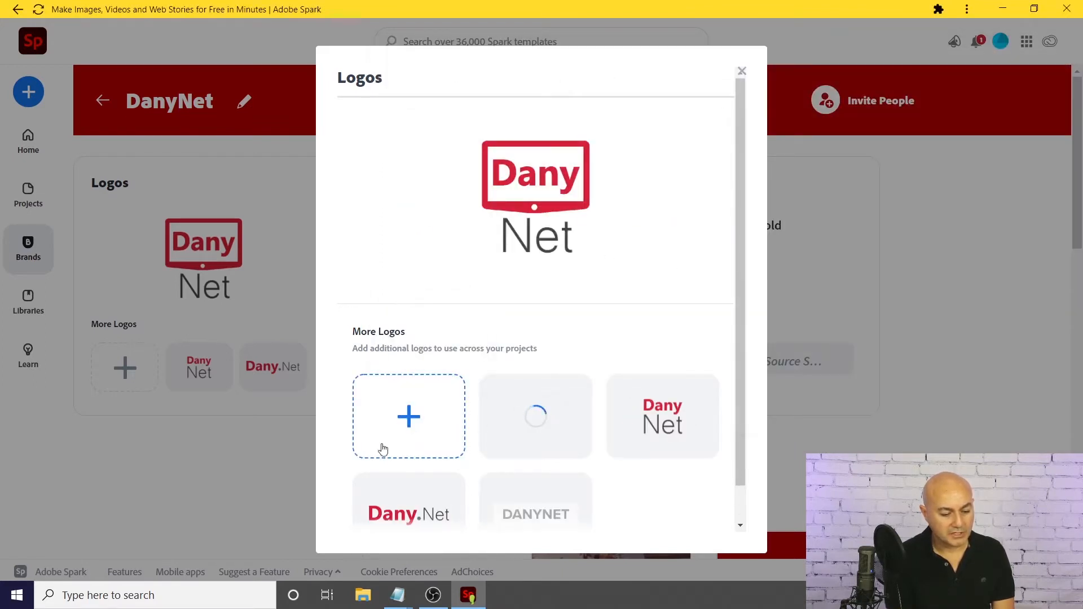
left_click(409, 430)
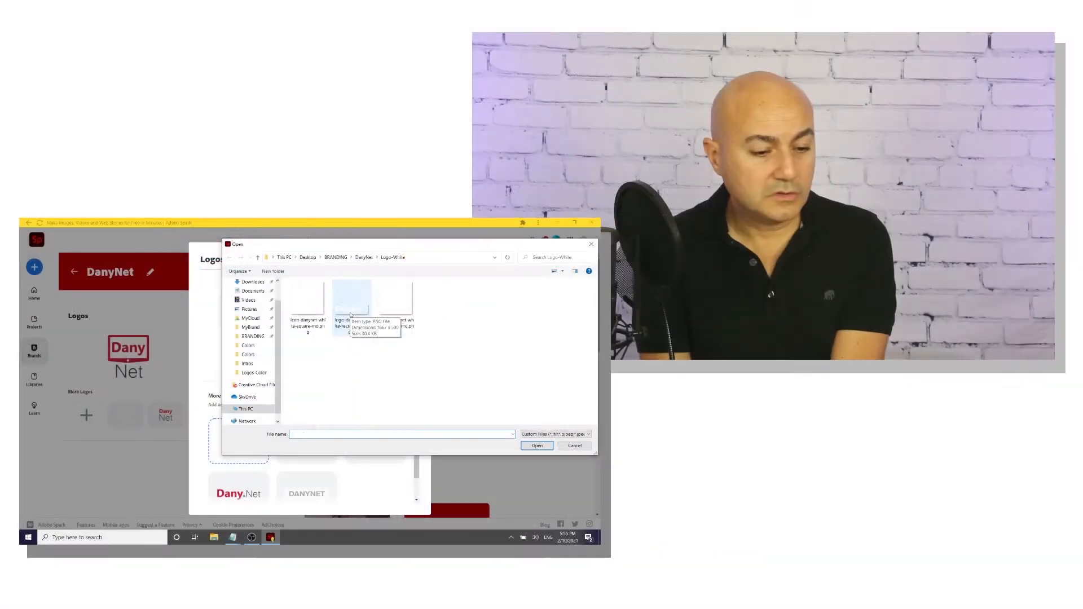
double_click(616, 176)
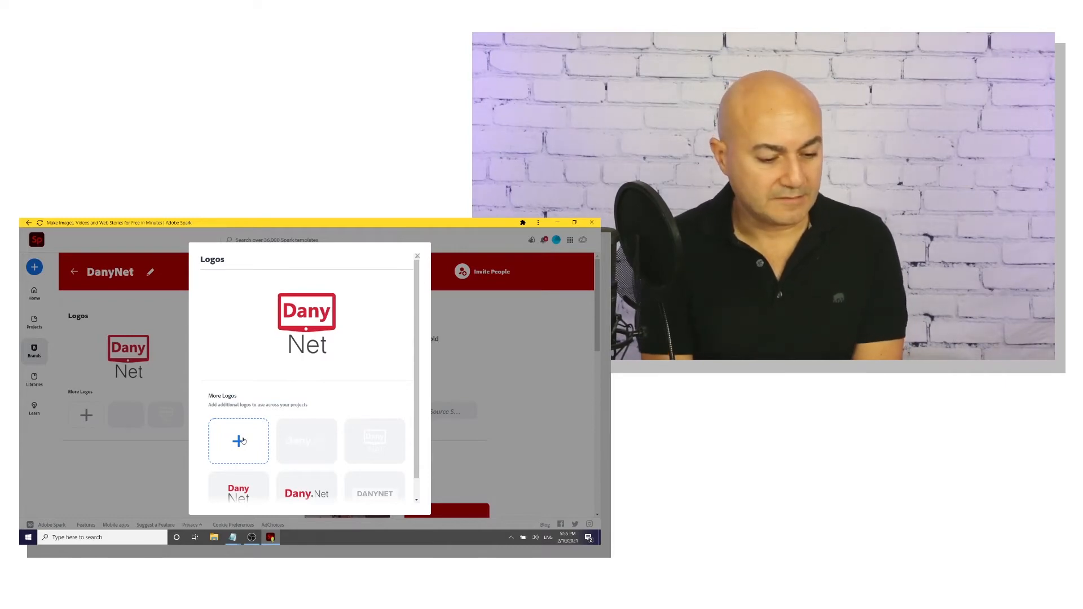
left_click(239, 441)
double_click(315, 304)
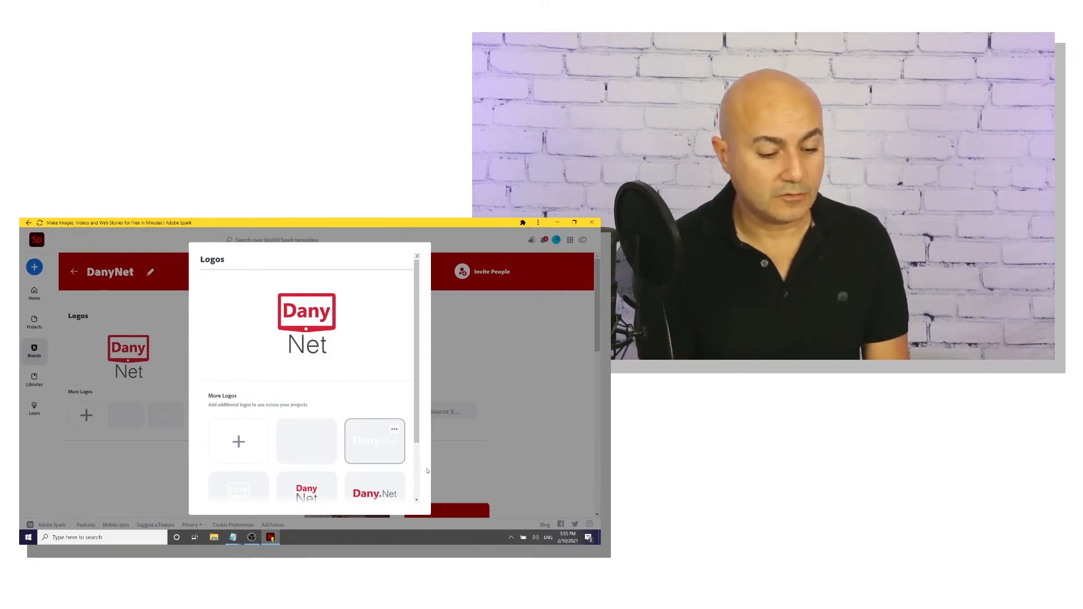
Step: Add the square logo, rectangle logo and square icon from the Logo-White-Shadow folder as additional brand logos, and close the logo editor
scroll(420, 390, "down", 2)
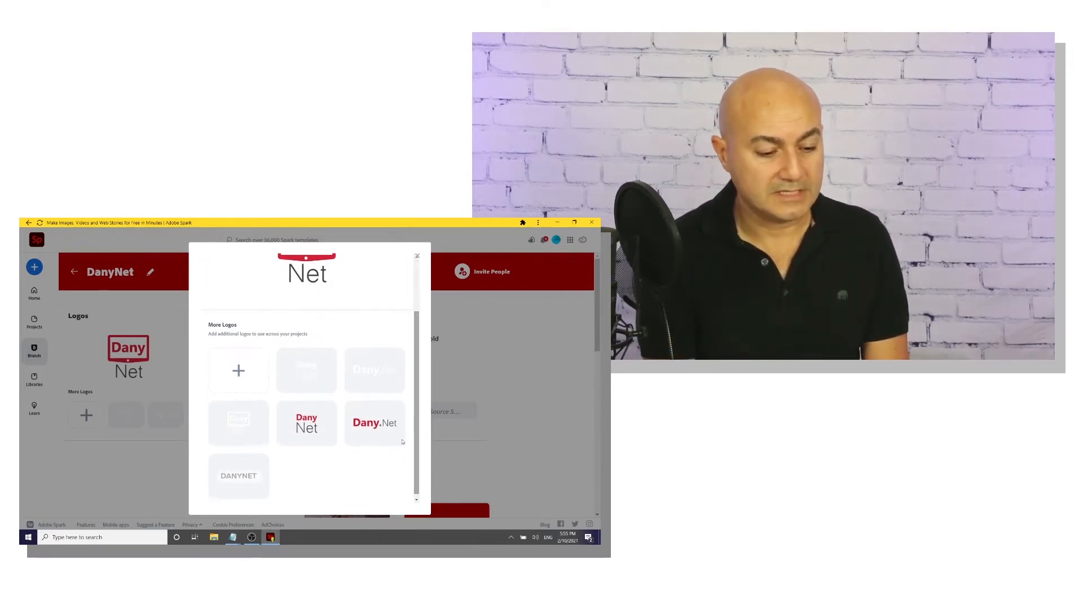
left_click(239, 372)
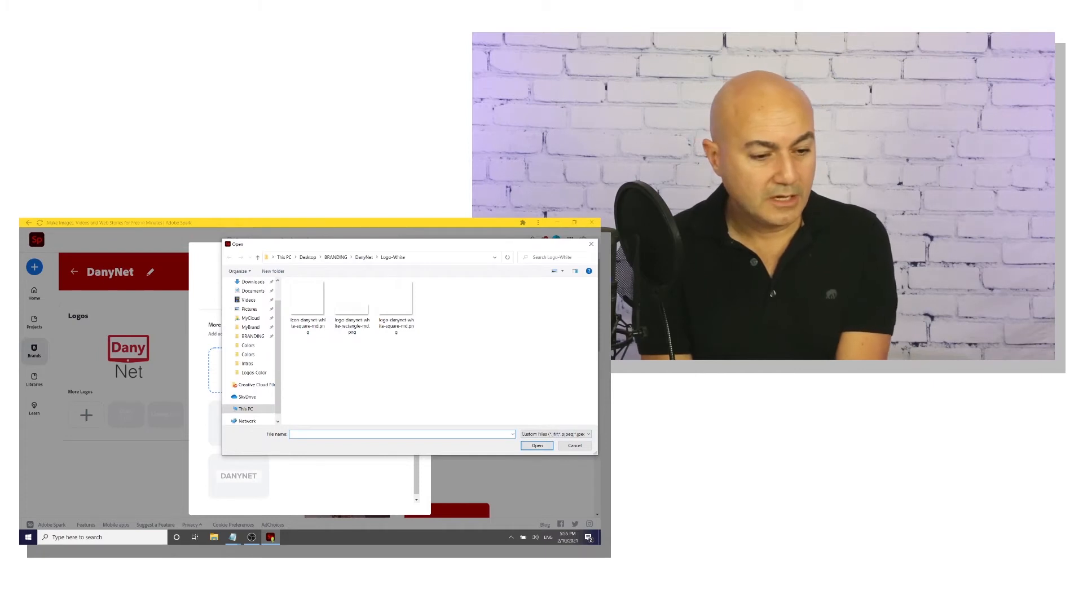
left_click(363, 258)
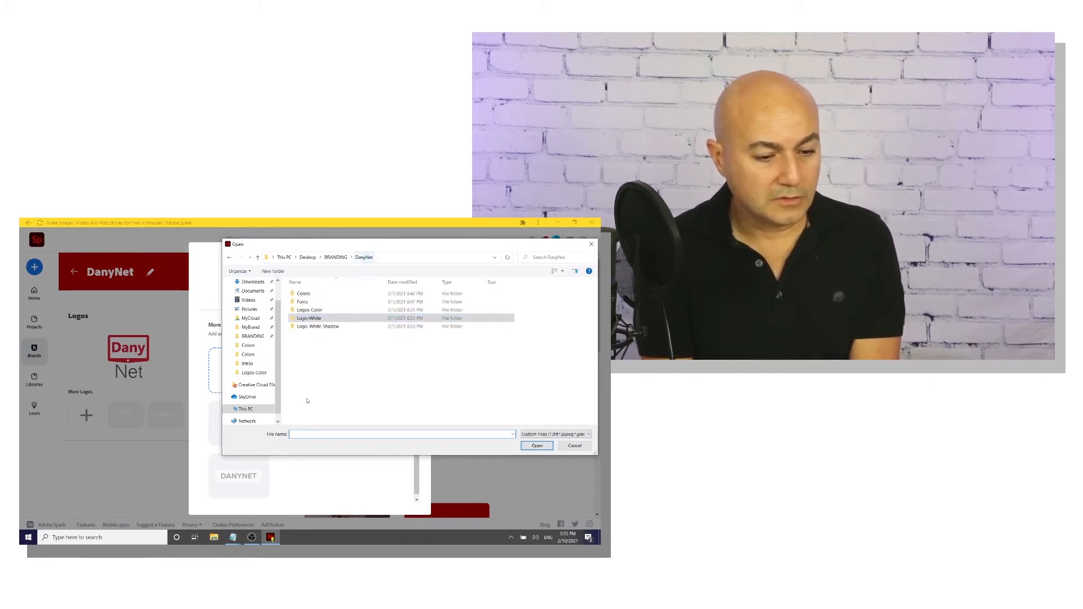
double_click(316, 330)
double_click(397, 313)
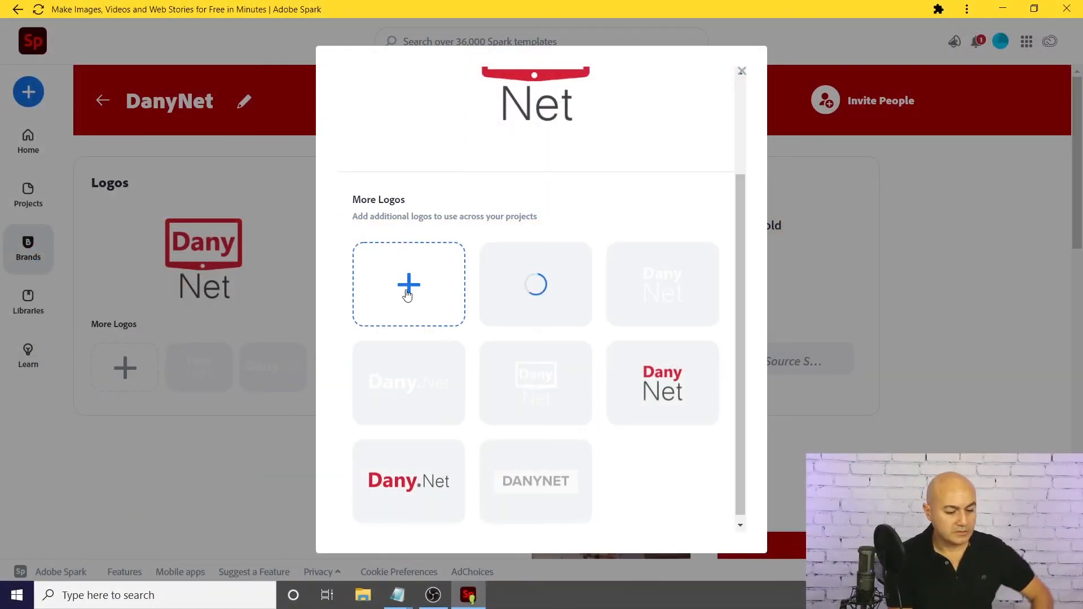
left_click(405, 296)
double_click(625, 160)
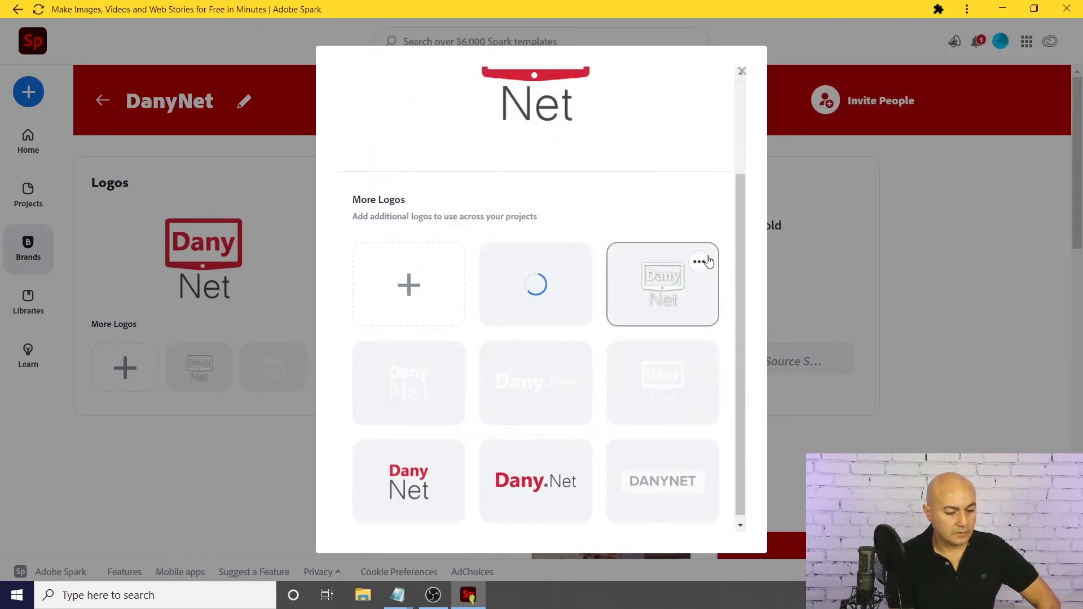
left_click(426, 296)
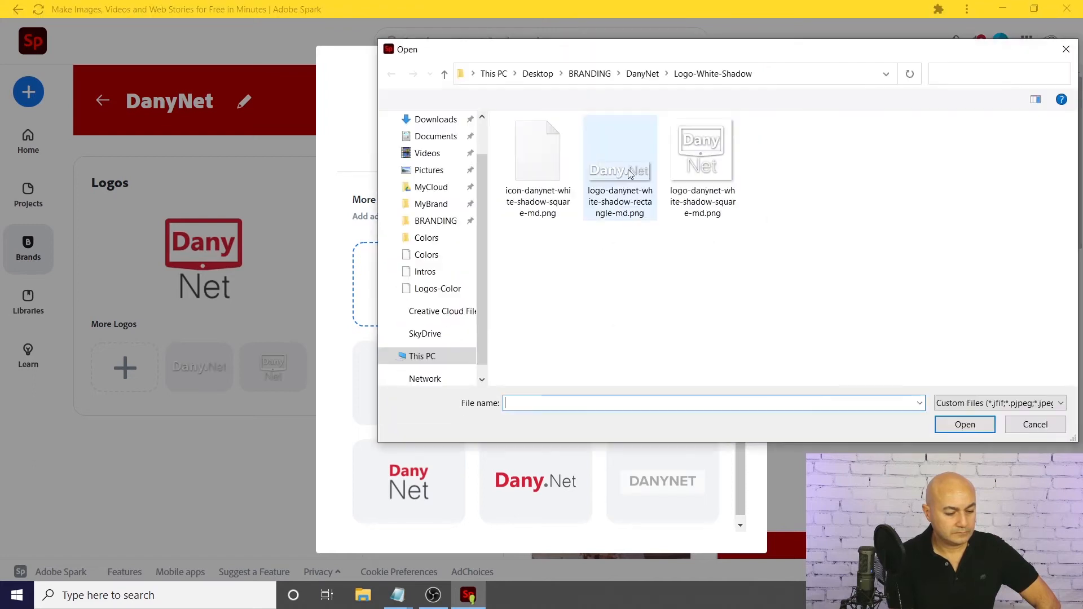
double_click(543, 174)
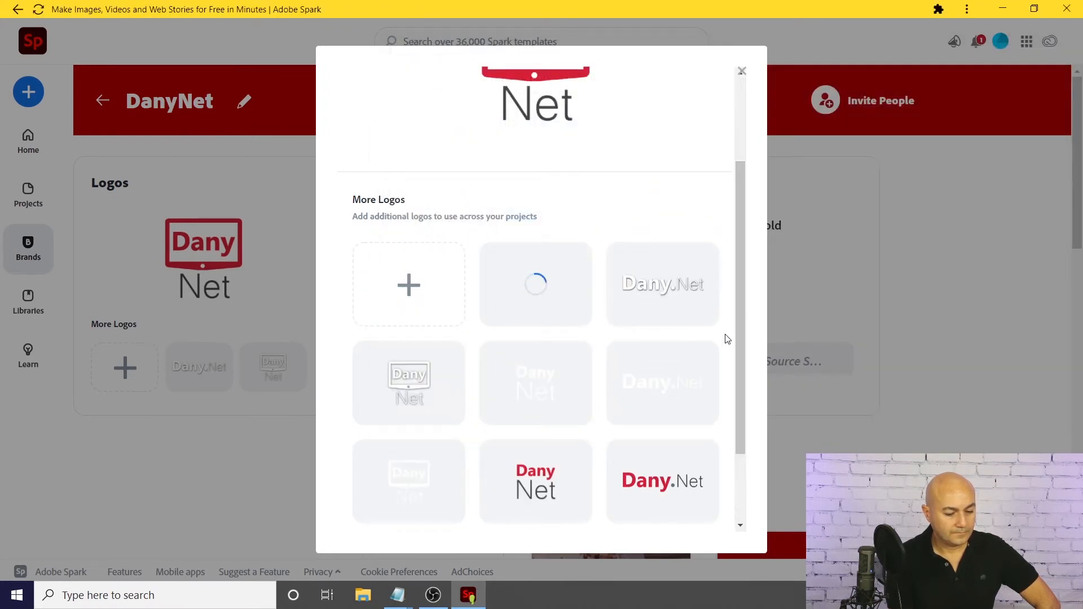
left_click_drag(736, 317, 740, 398)
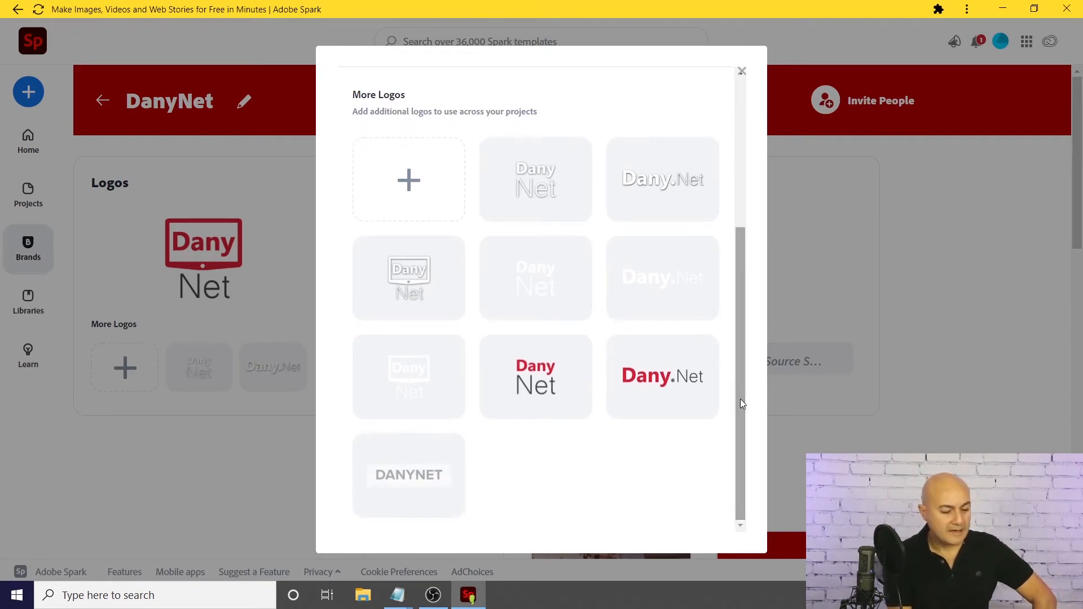
left_click(743, 72)
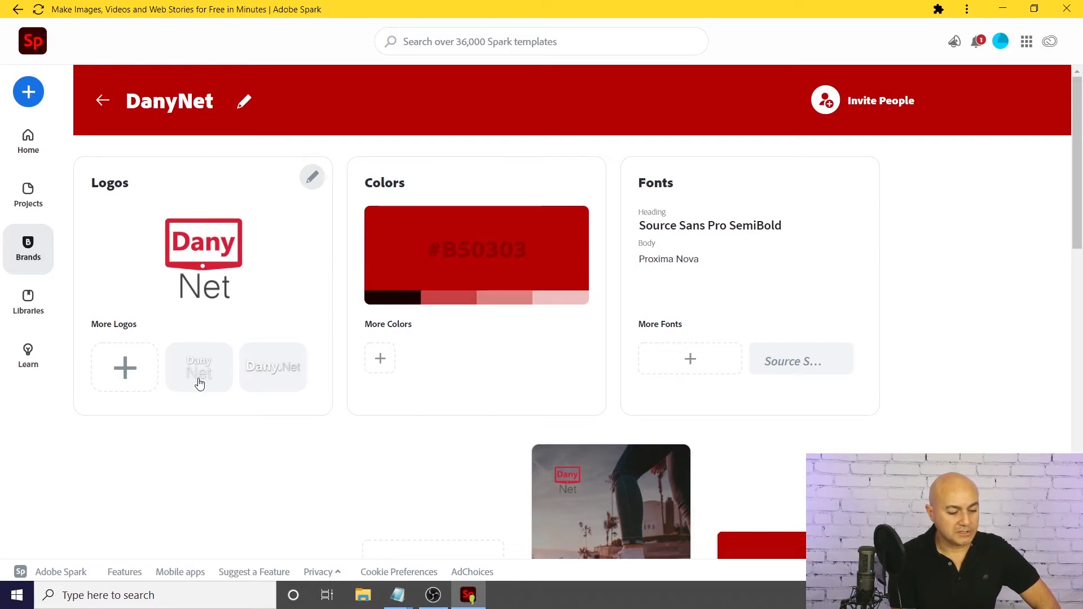
Step: Reopen the brand's logo editor and make the white shadow square DanyNet logo the primary logo, confirming the replacement
left_click(312, 180)
left_click_drag(737, 215, 736, 350)
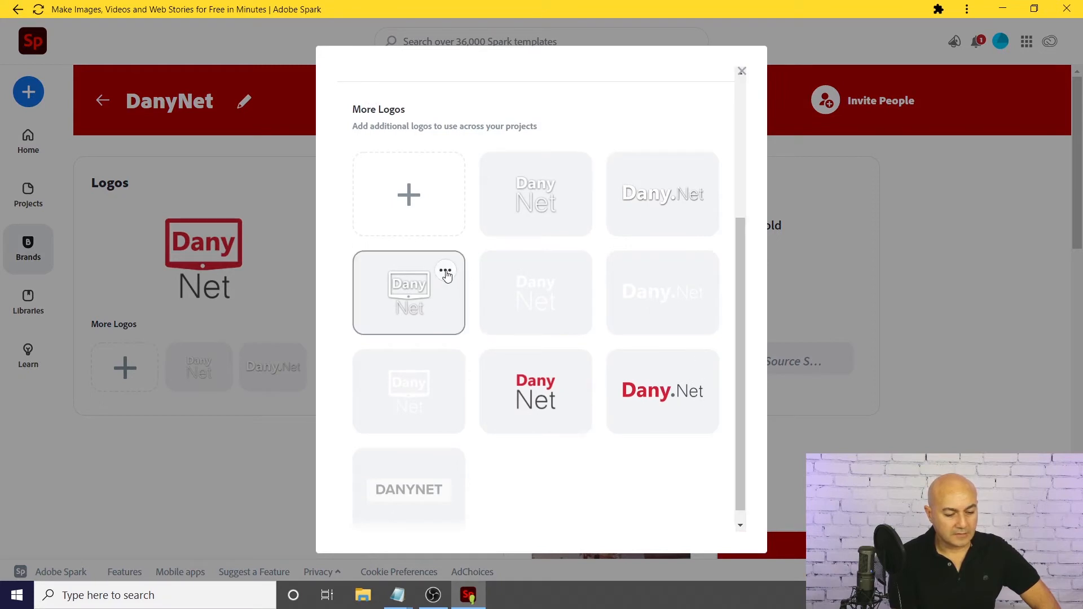
left_click(446, 273)
left_click(299, 387)
left_click(446, 273)
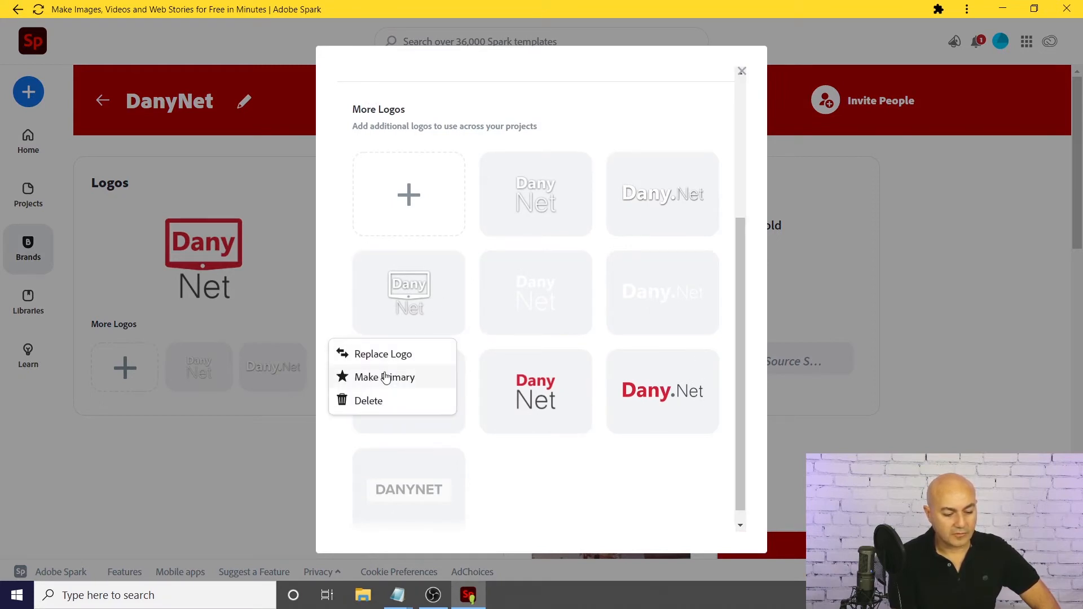
left_click(385, 377)
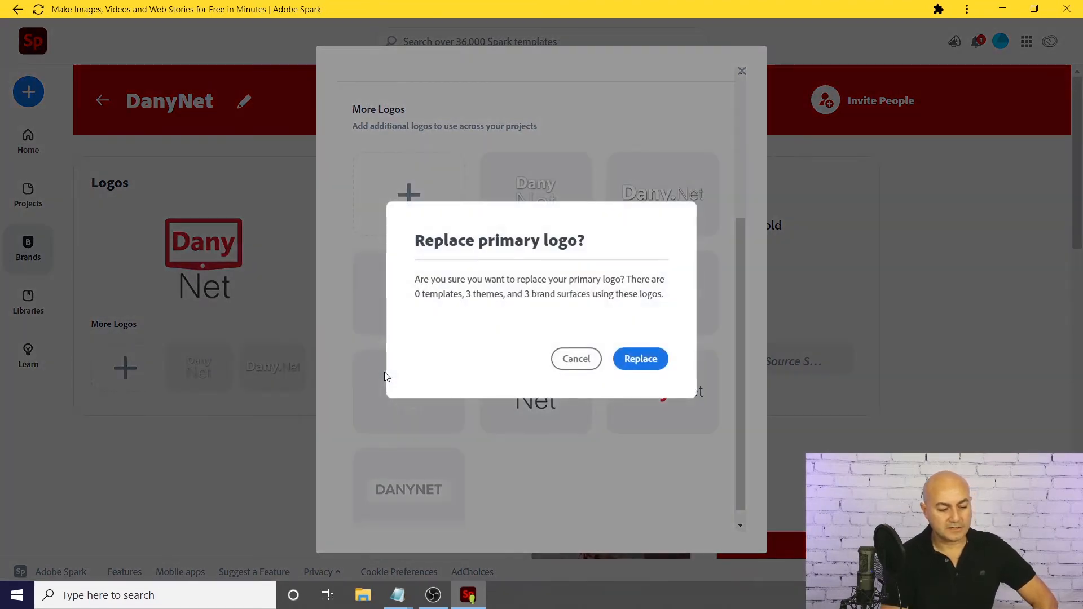
left_click(649, 363)
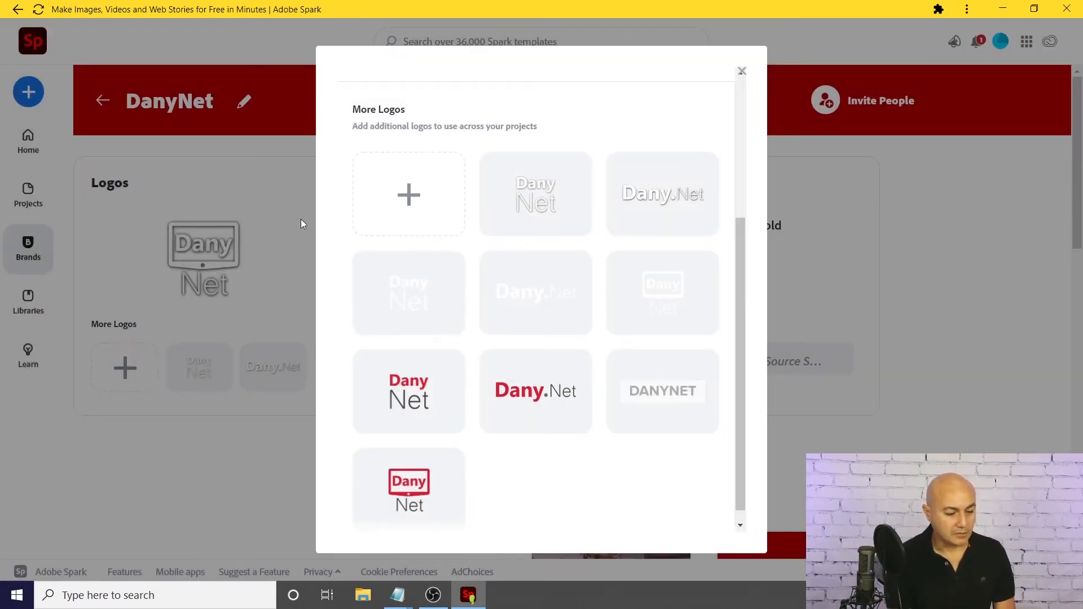
Step: Close the logo editor and review how the primary logo looks on the branded template previews
left_click(741, 72)
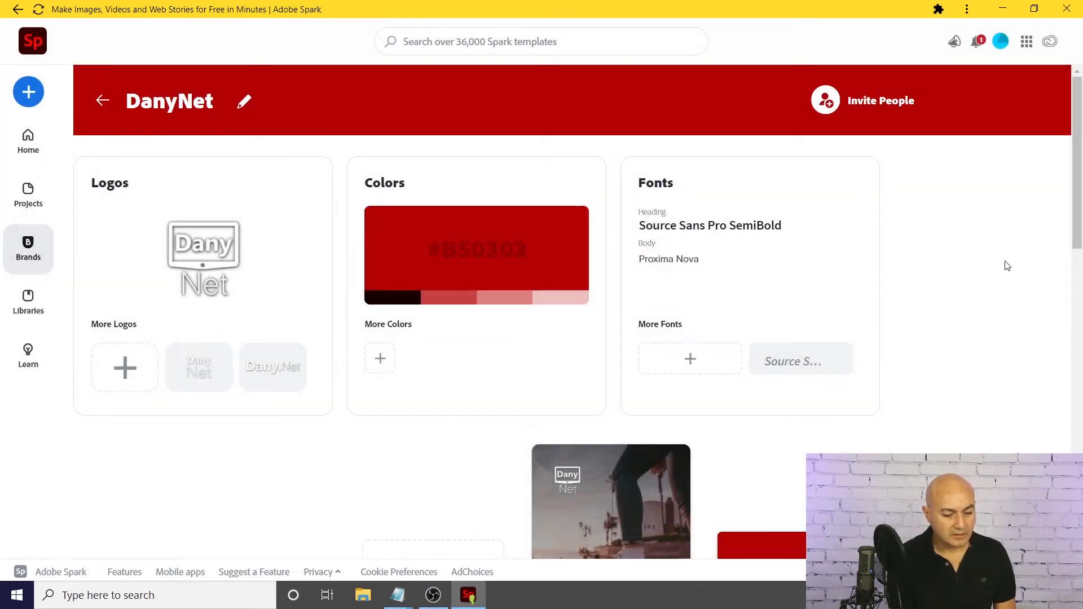
scroll(684, 277, "down", 5)
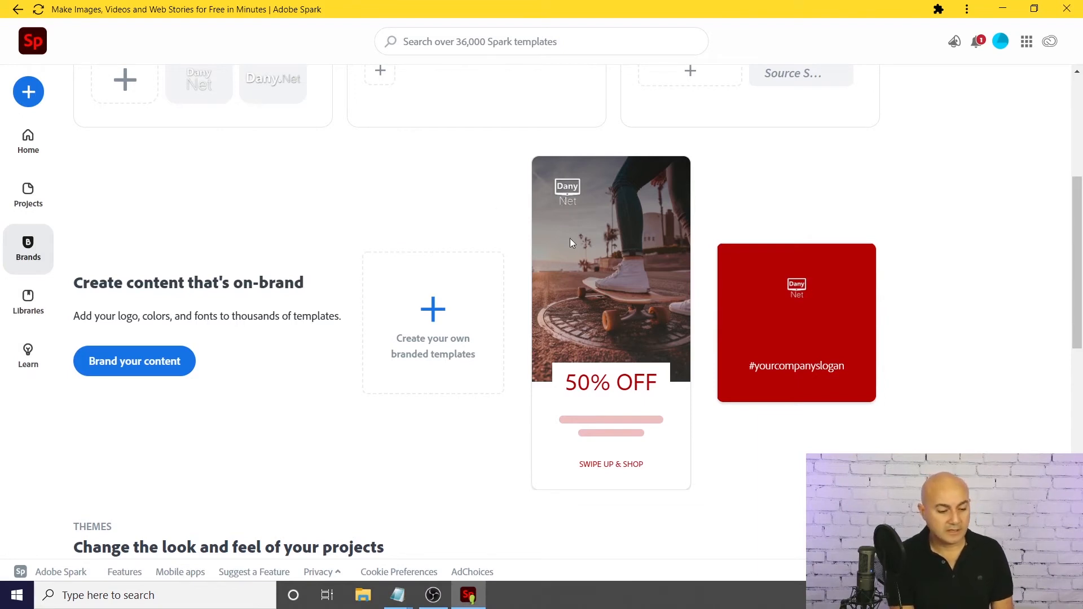
scroll(982, 265, "up", 2)
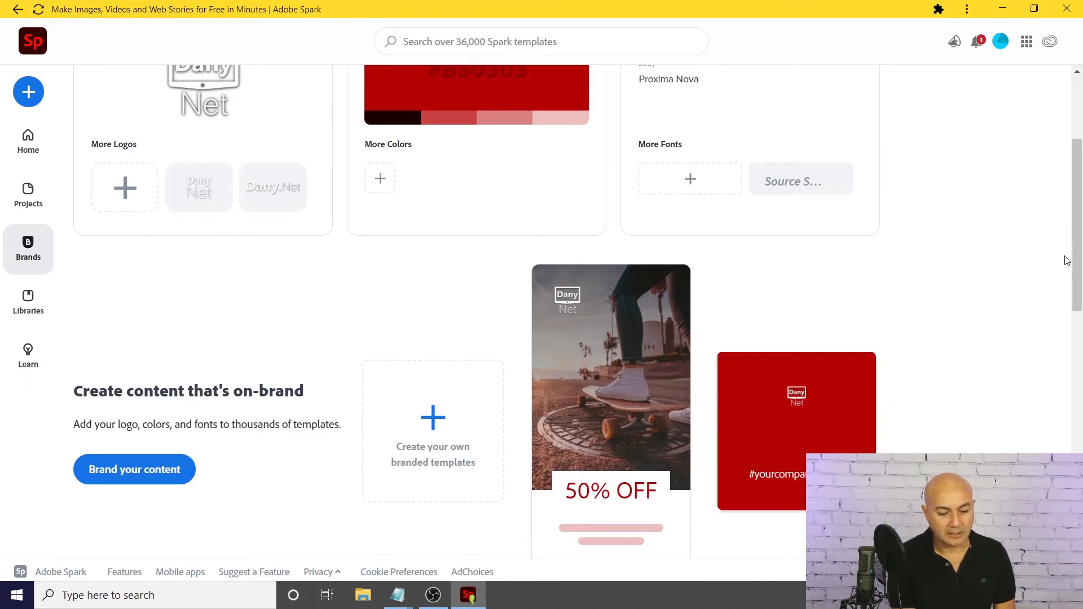
scroll(1059, 260, "up", 3)
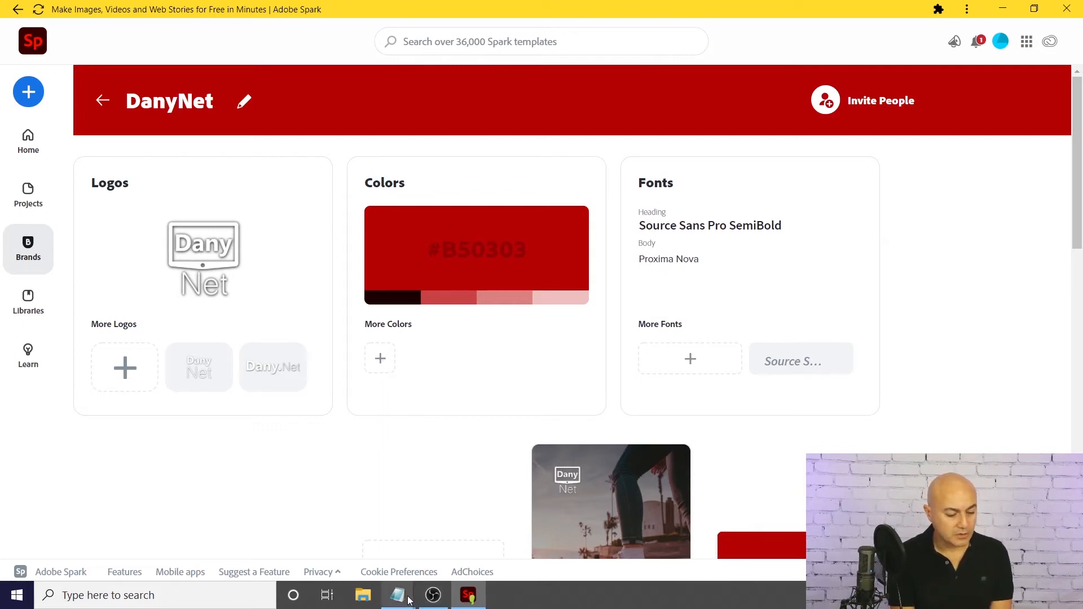
Step: Copy the secondary color #610404 from Colors-DanyNet.txt in Notepad and add it to the brand's additional colors in Adobe Spark
mouse_move(397, 595)
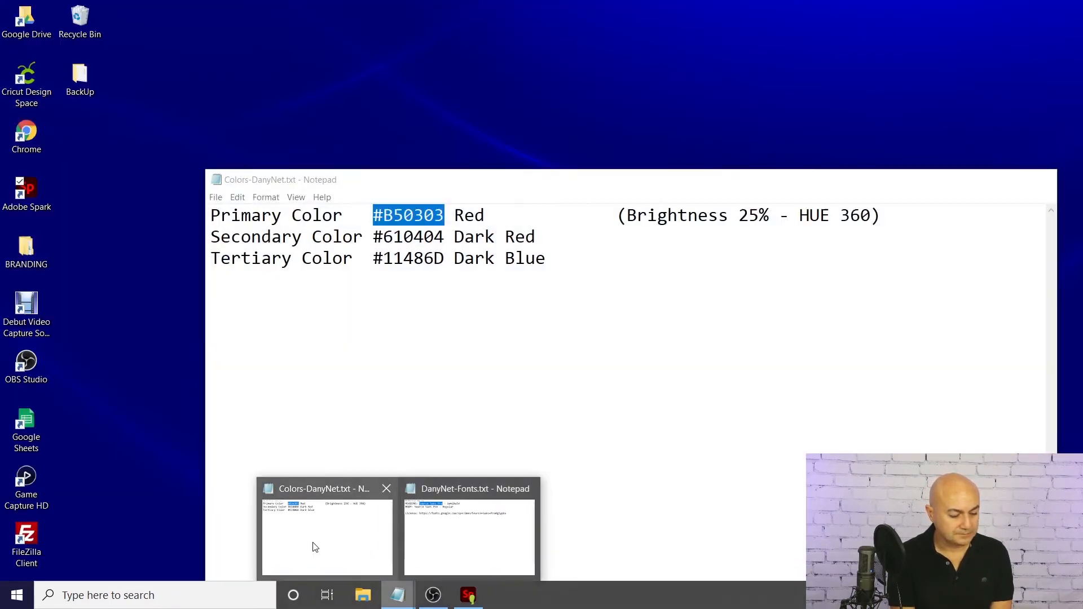
left_click(310, 547)
left_click_drag(374, 238, 433, 237)
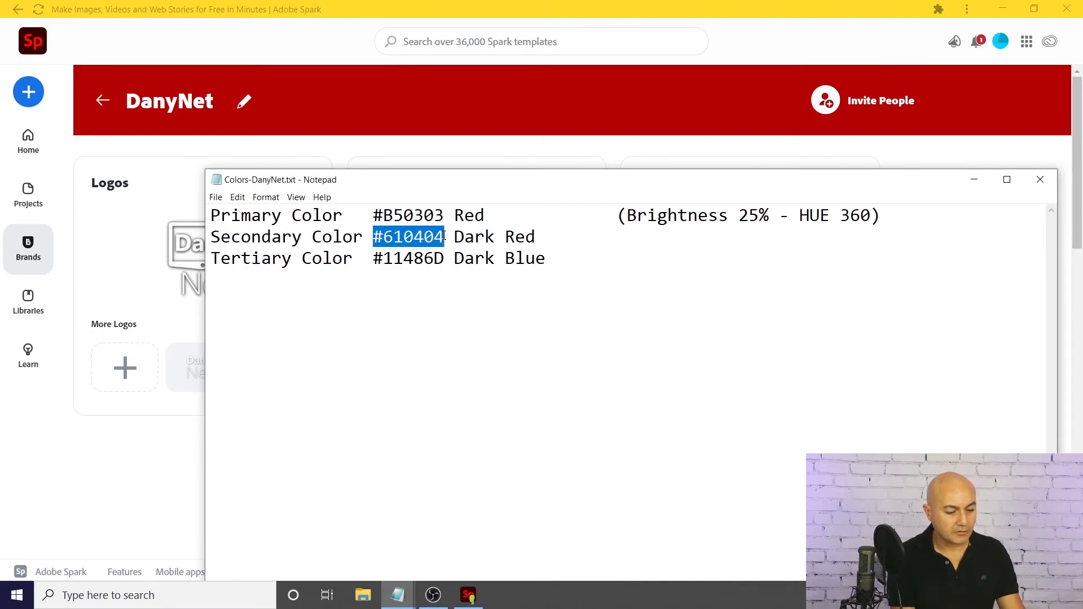
left_click(434, 602)
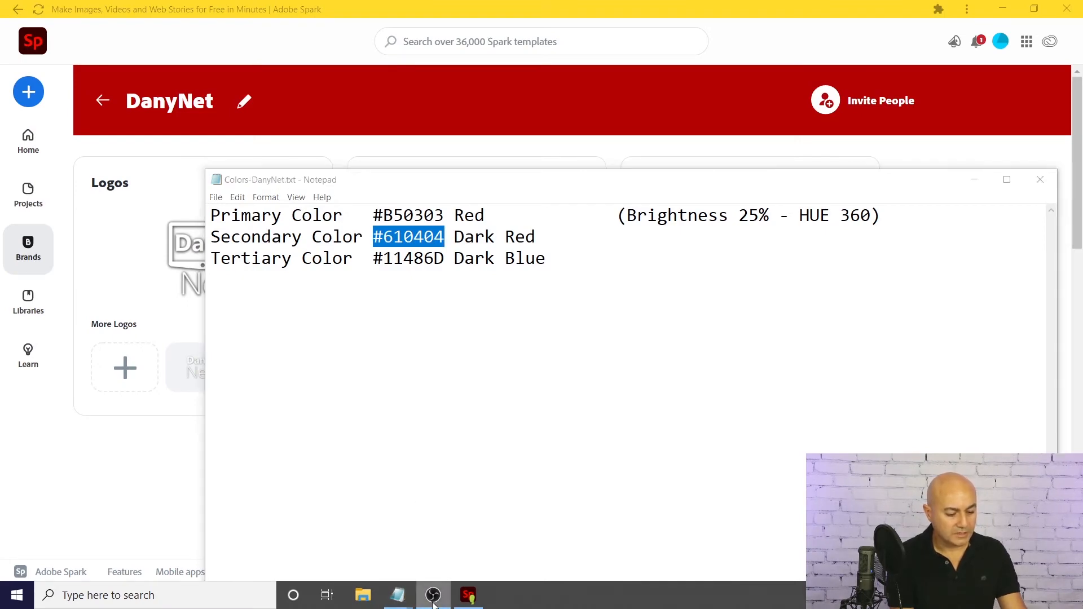
left_click(471, 596)
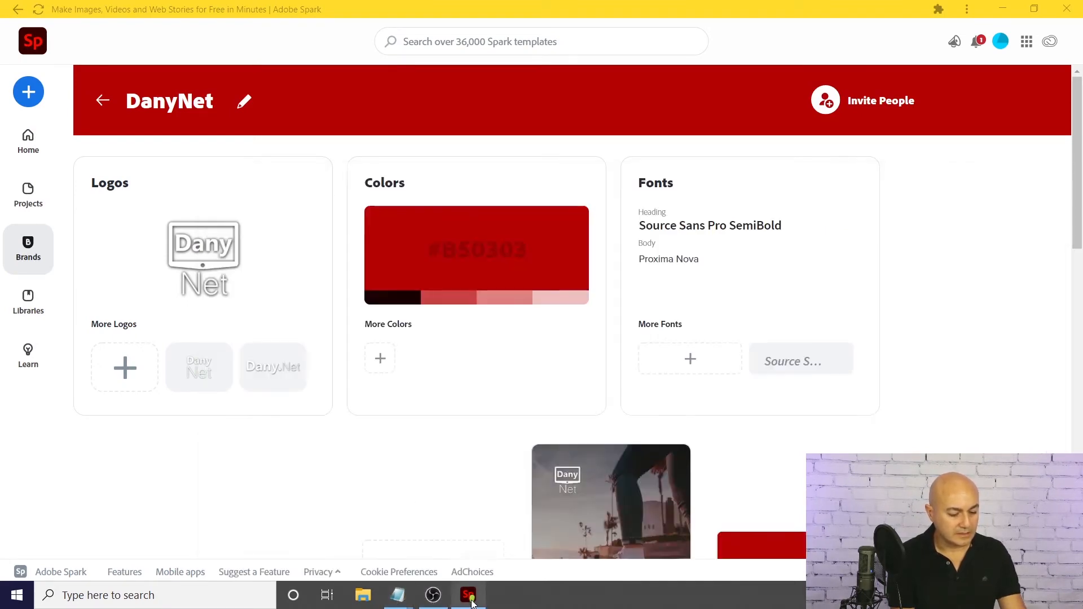
left_click(371, 365)
left_click(382, 398)
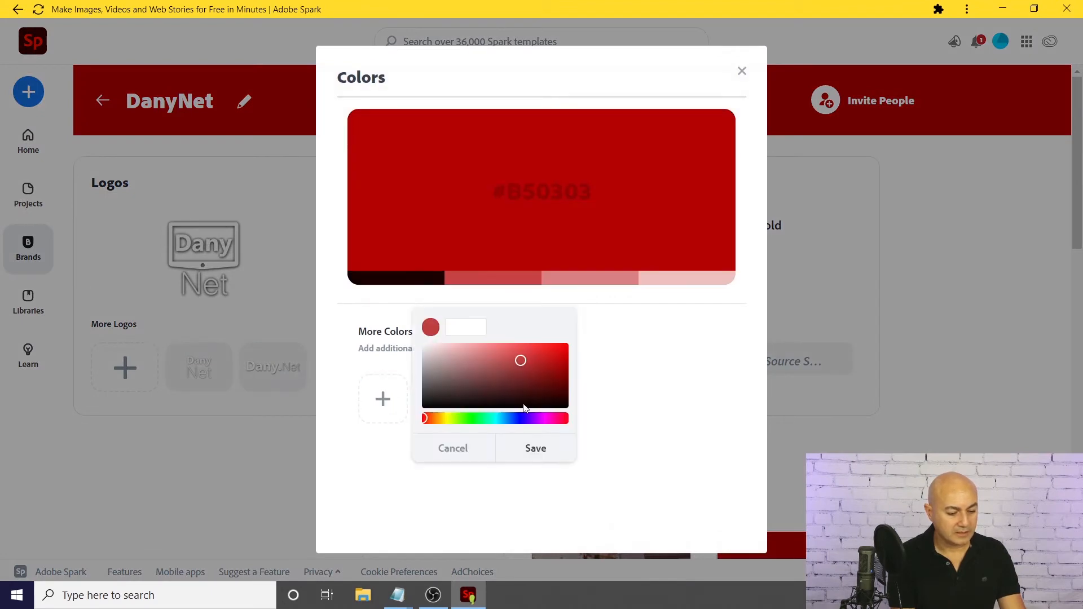
left_click(532, 450)
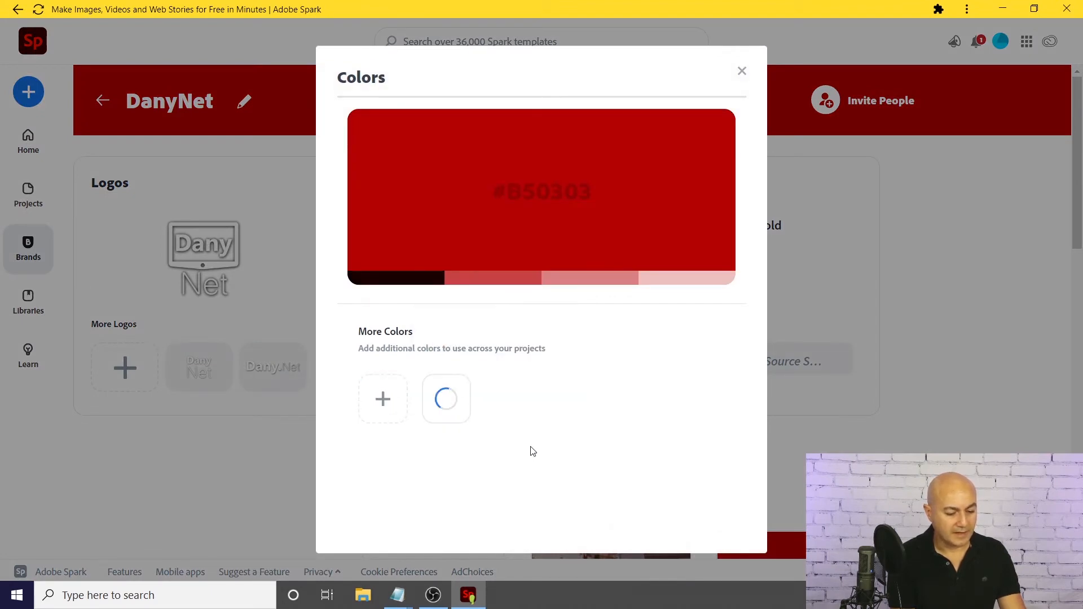
Step: Copy the tertiary color #11486D from Colors-DanyNet.txt and save it as another additional brand color
left_click(396, 601)
left_click(331, 490)
left_click_drag(370, 265, 446, 255)
key("ctrl+c")
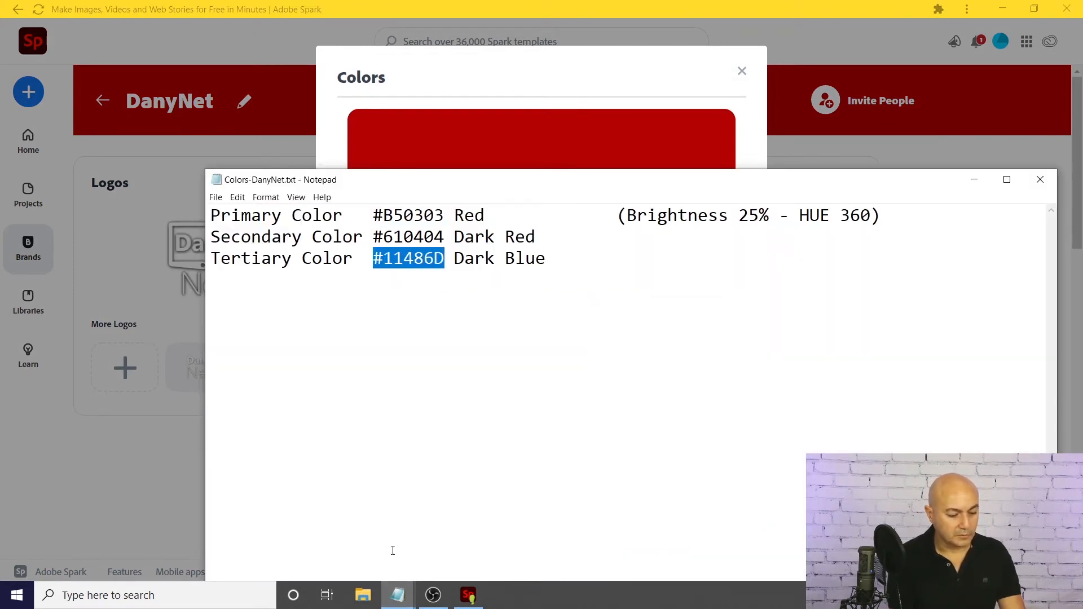
left_click(973, 179)
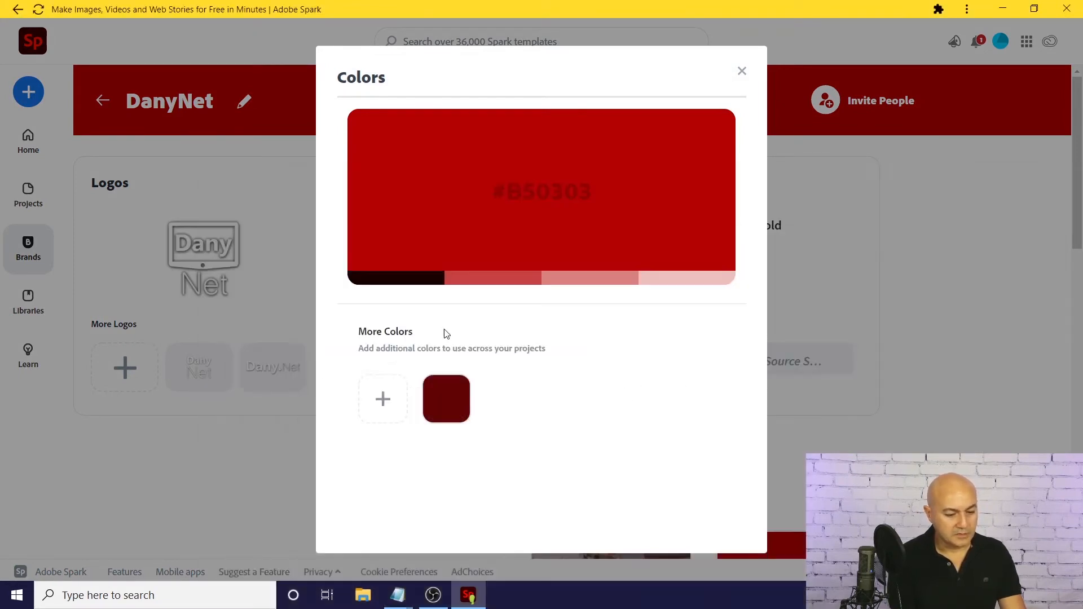
left_click(383, 394)
key("ctrl+v")
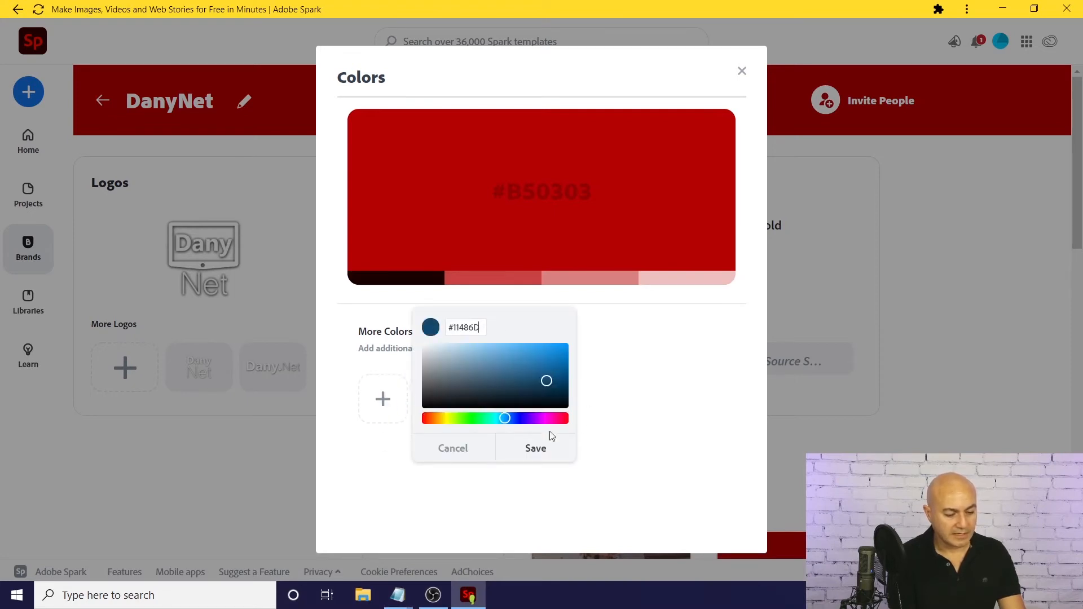
left_click(531, 450)
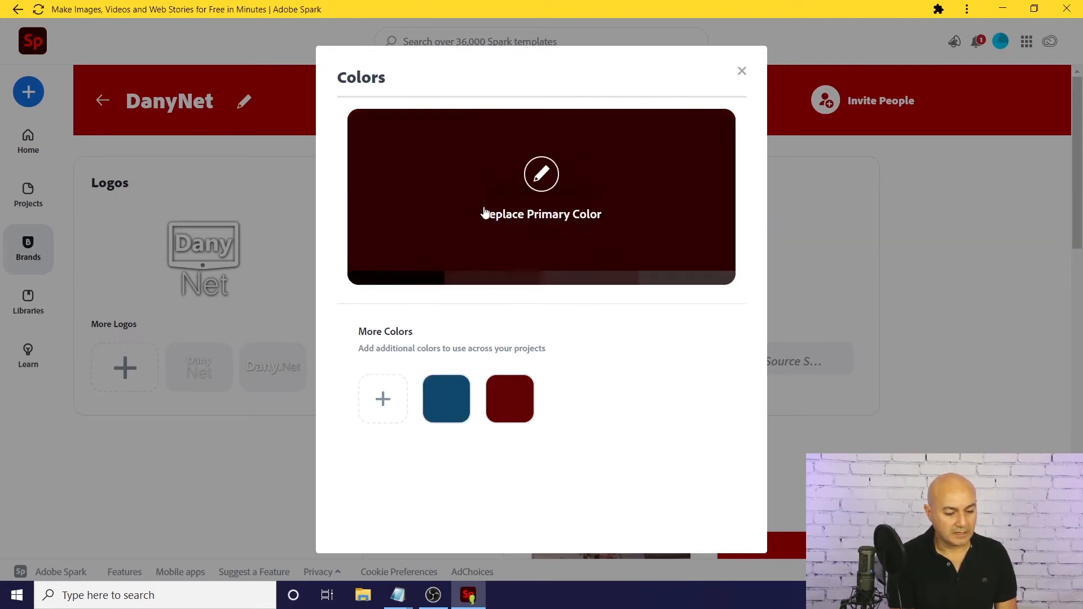
Step: Make the dark blue #11486D the primary brand color, confirm the replacement, and review it on the branded template previews
mouse_move(510, 424)
mouse_move(449, 404)
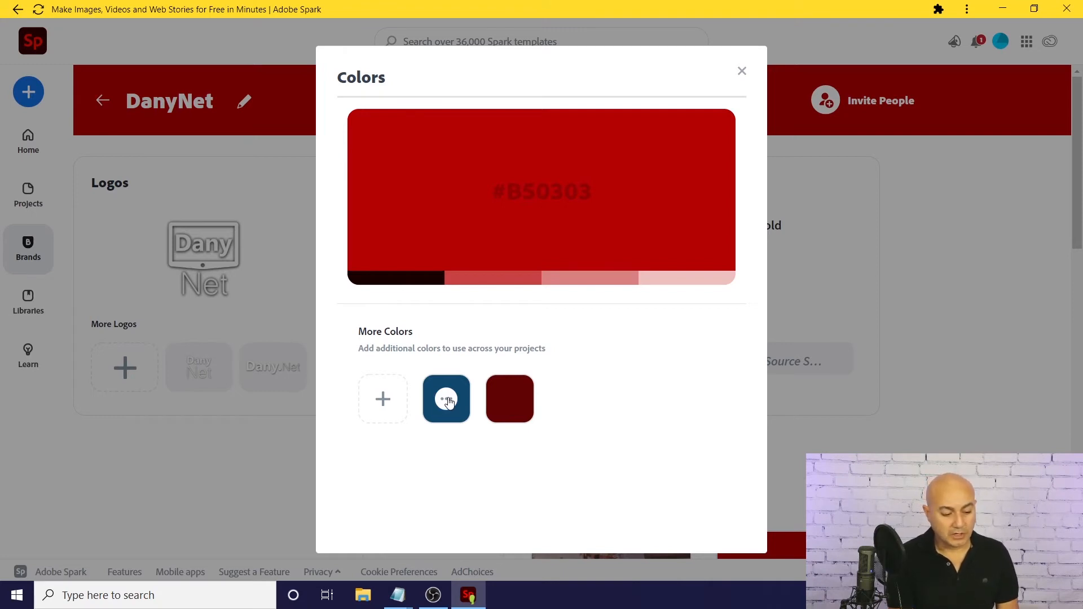
left_click(448, 400)
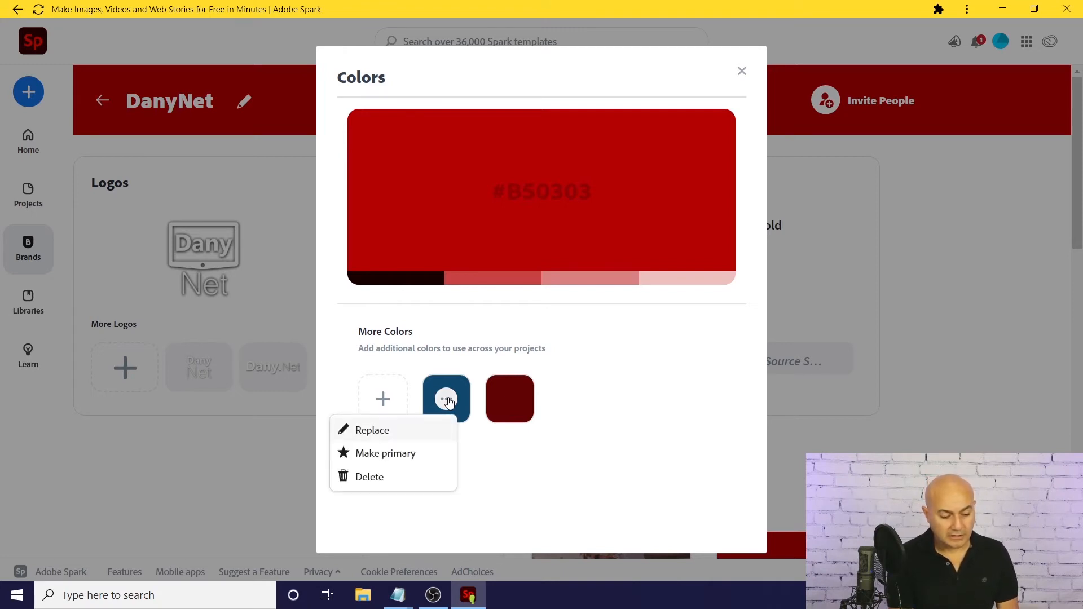
left_click(400, 458)
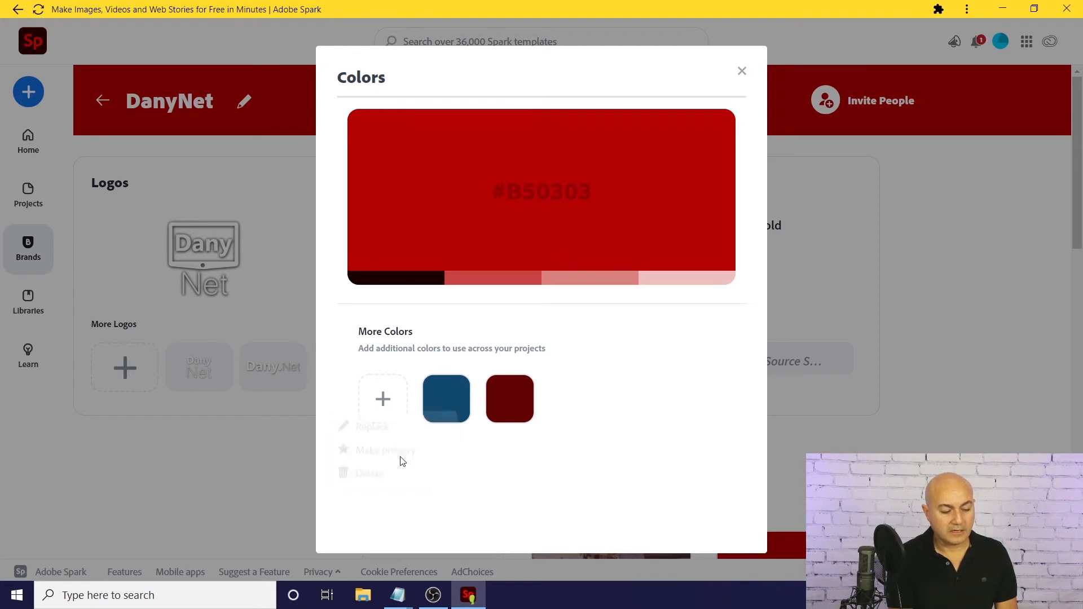
left_click(639, 360)
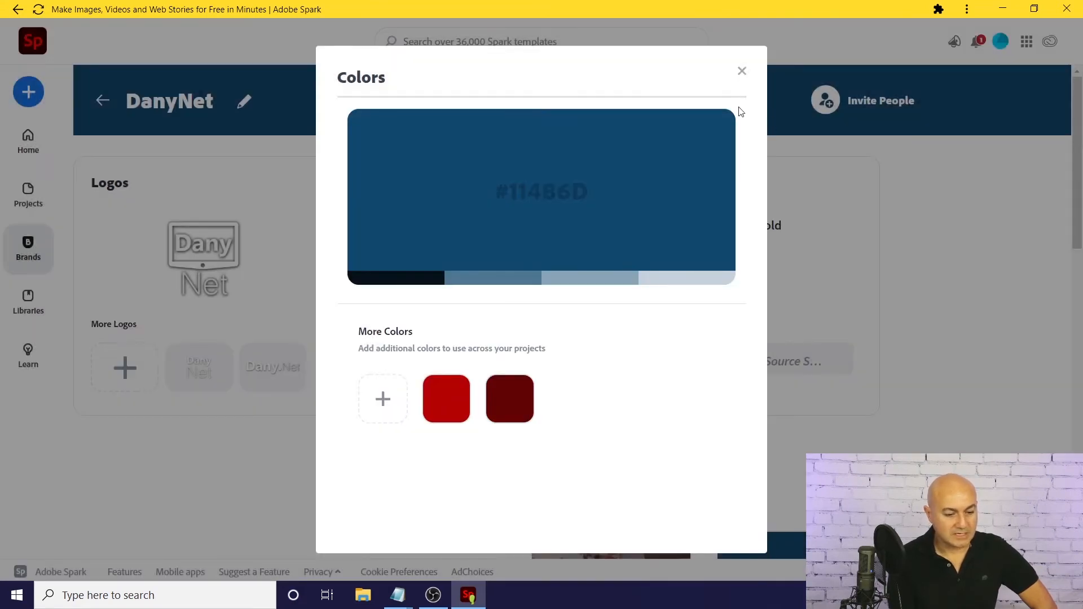
left_click(741, 72)
left_click_drag(1080, 136, 1062, 202)
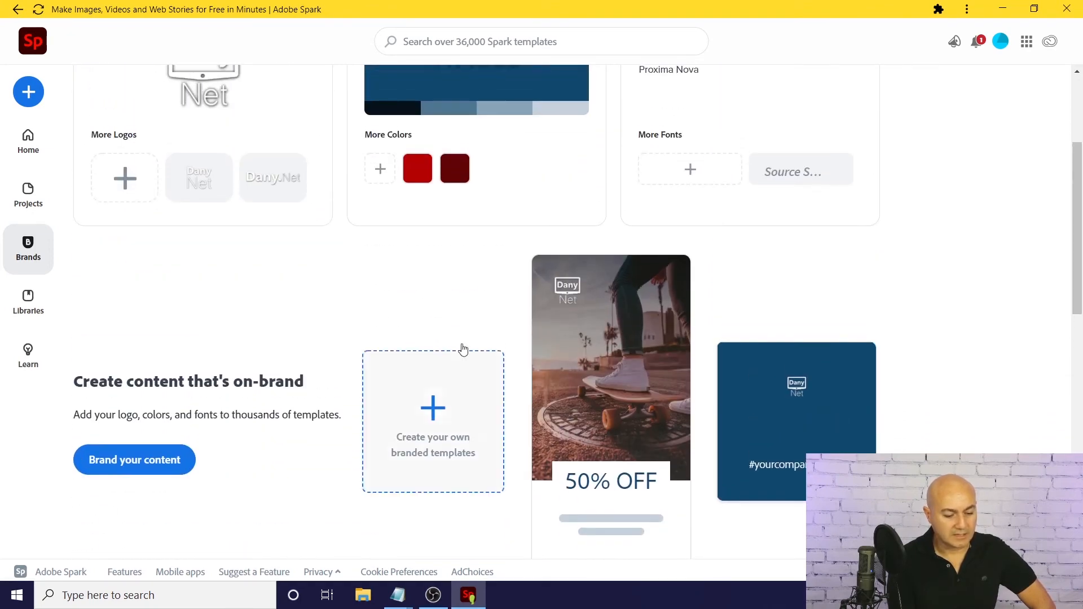
left_click_drag(1077, 246, 1078, 179)
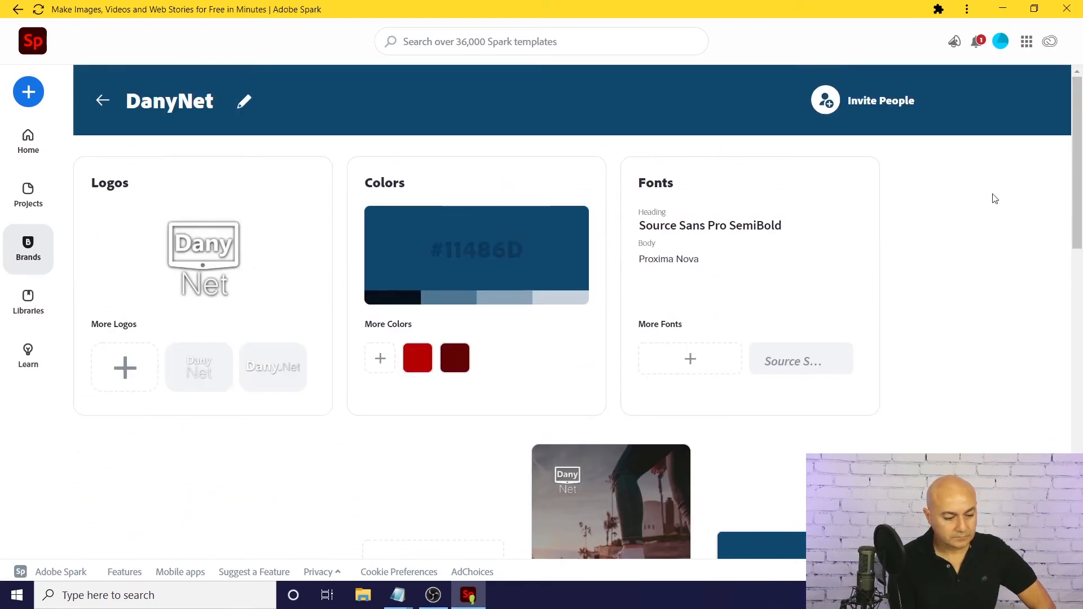
Step: Make the red #B50303 the primary brand color again, confirm the replacement, and close the color editor
left_click(418, 361)
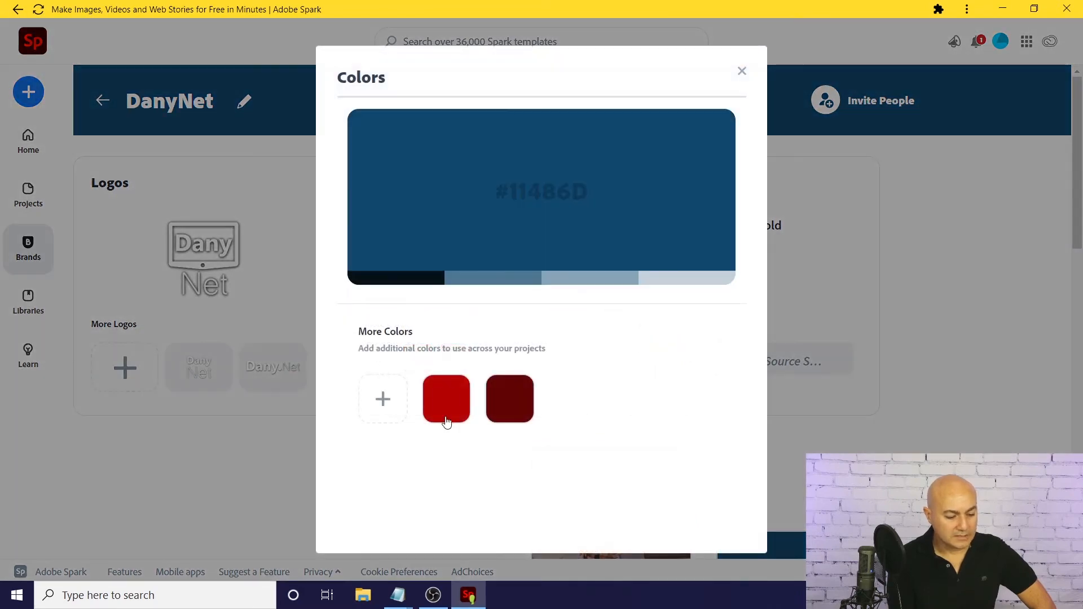
left_click(446, 398)
left_click(321, 458)
left_click(446, 399)
left_click(398, 429)
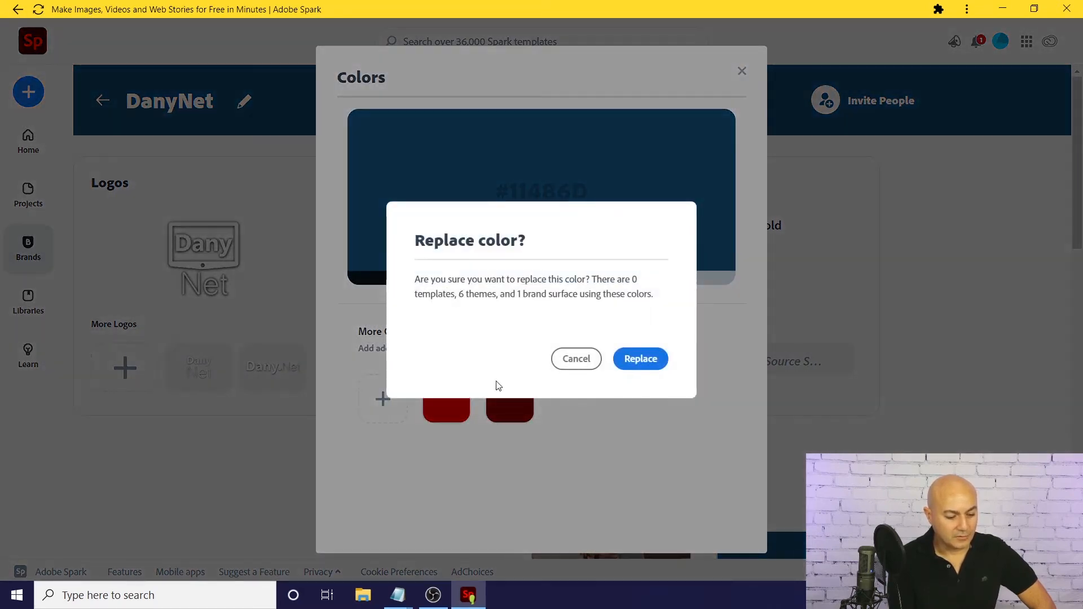
left_click(638, 359)
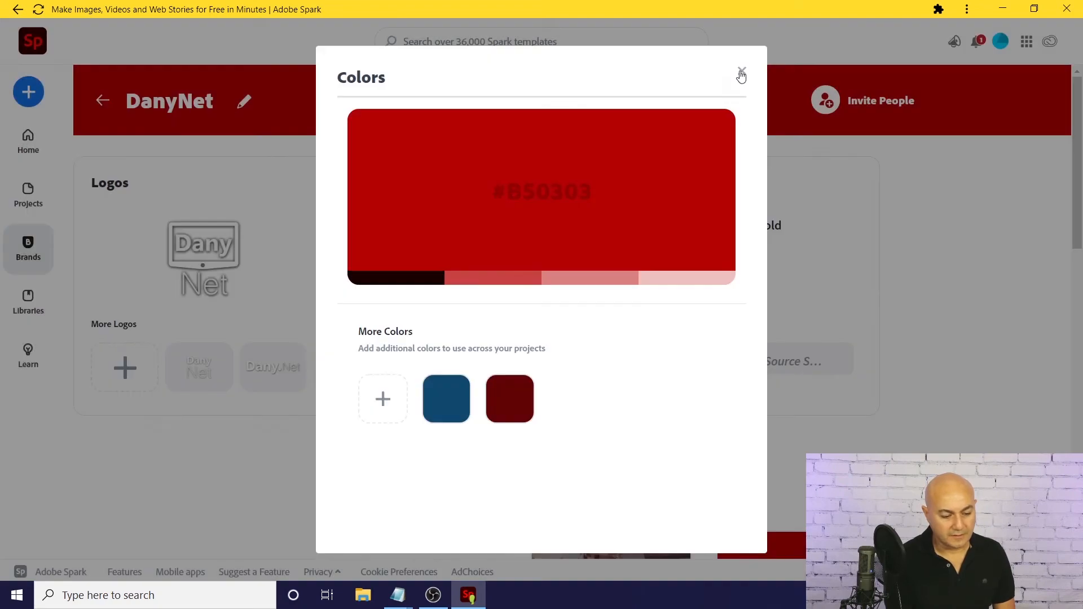
left_click(741, 73)
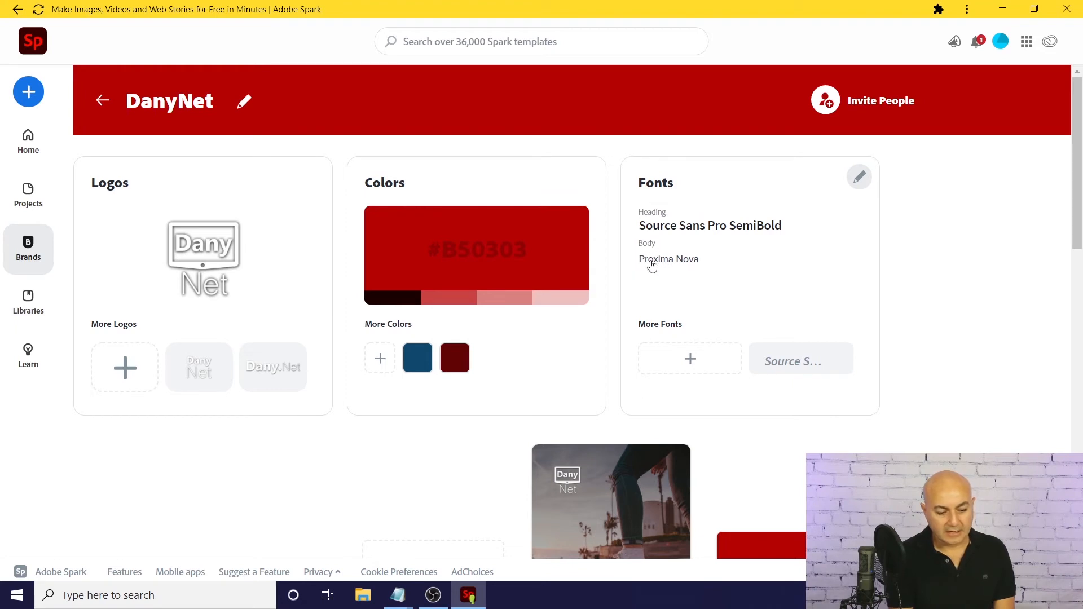
Step: Replace the brand's body font with Source Sans, confirm the replacement, and close the font editor
left_click(680, 265)
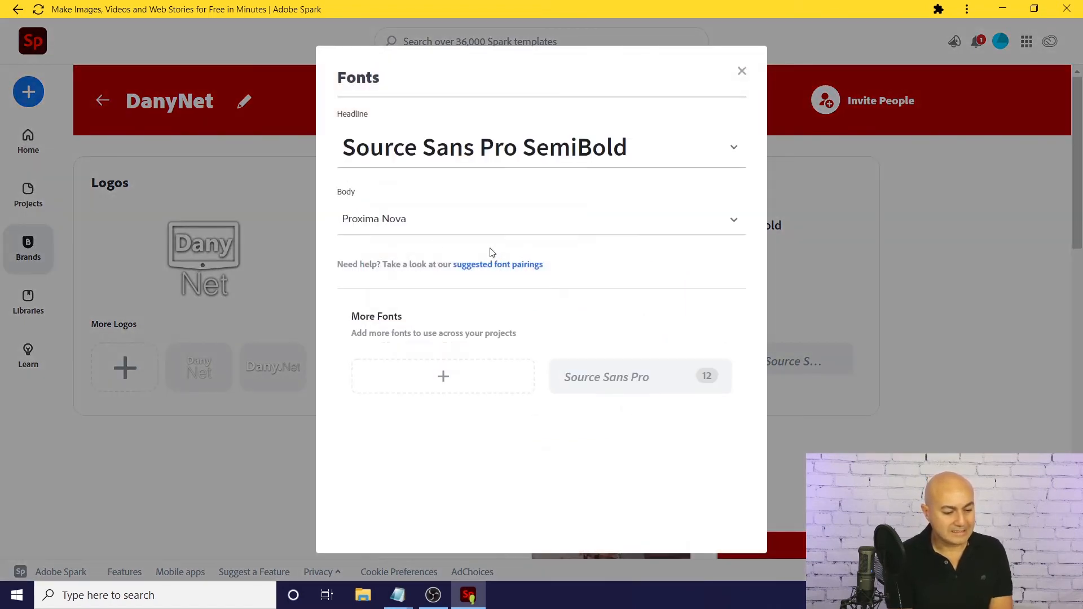
left_click(734, 225)
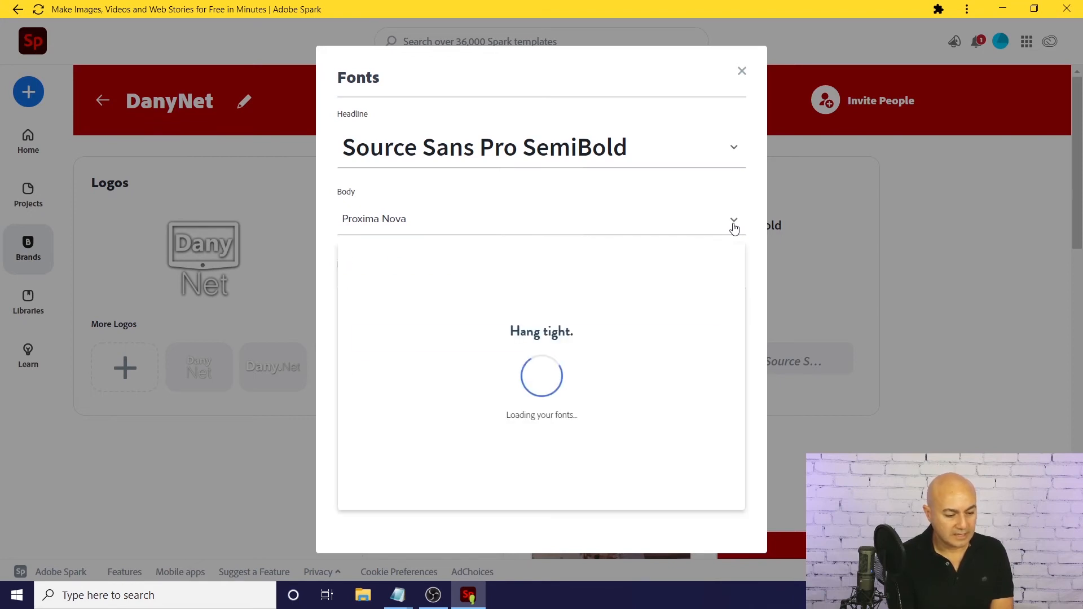
left_click(394, 317)
left_click(641, 361)
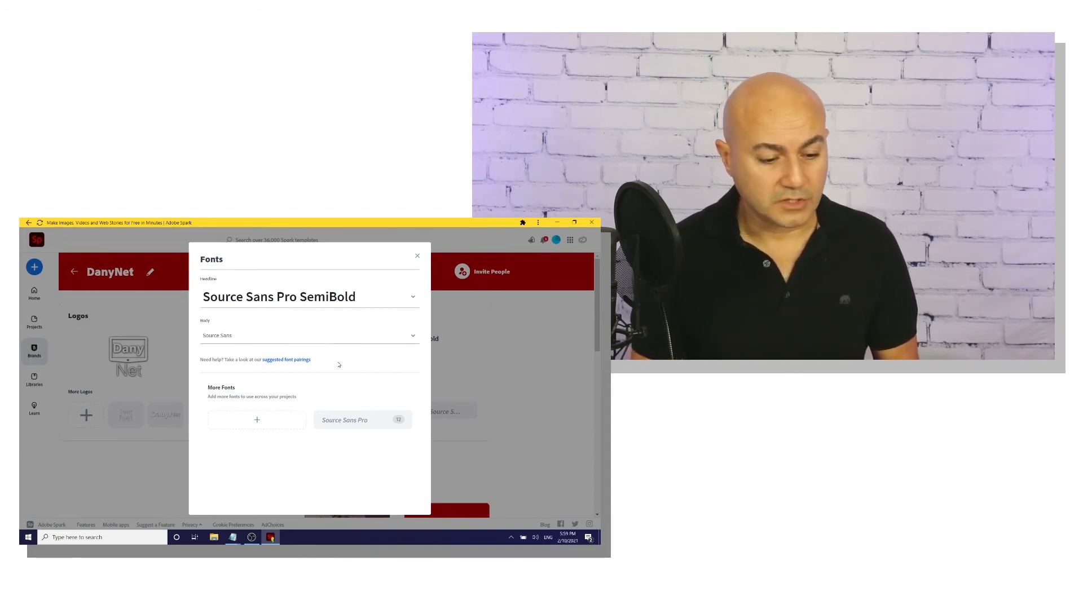
left_click(417, 255)
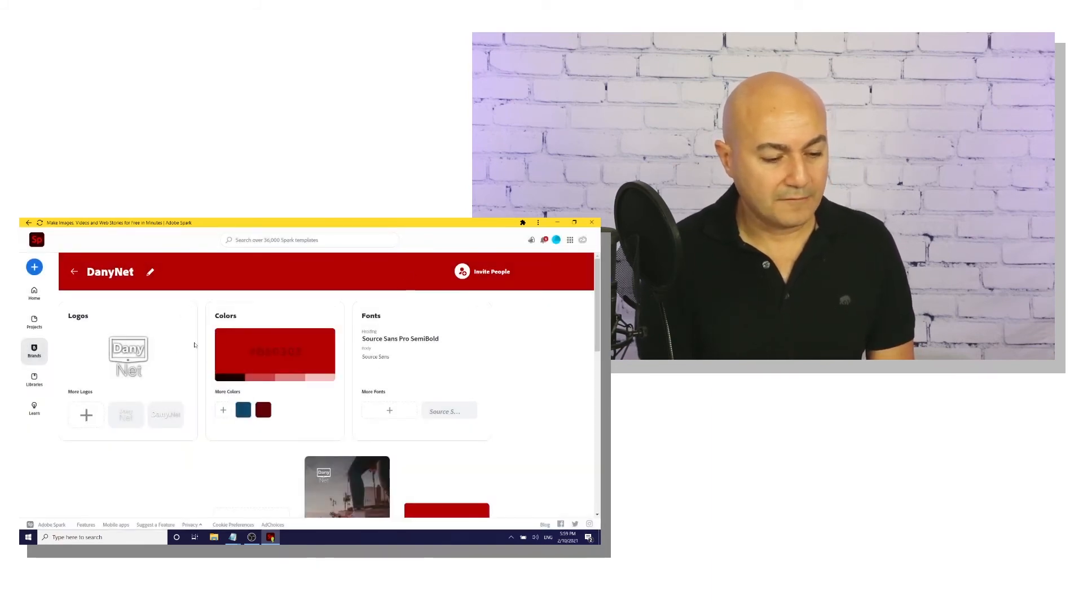
Step: Review the branded template previews on the DanyNet brand page, and go to the home page
left_click_drag(593, 313, 594, 363)
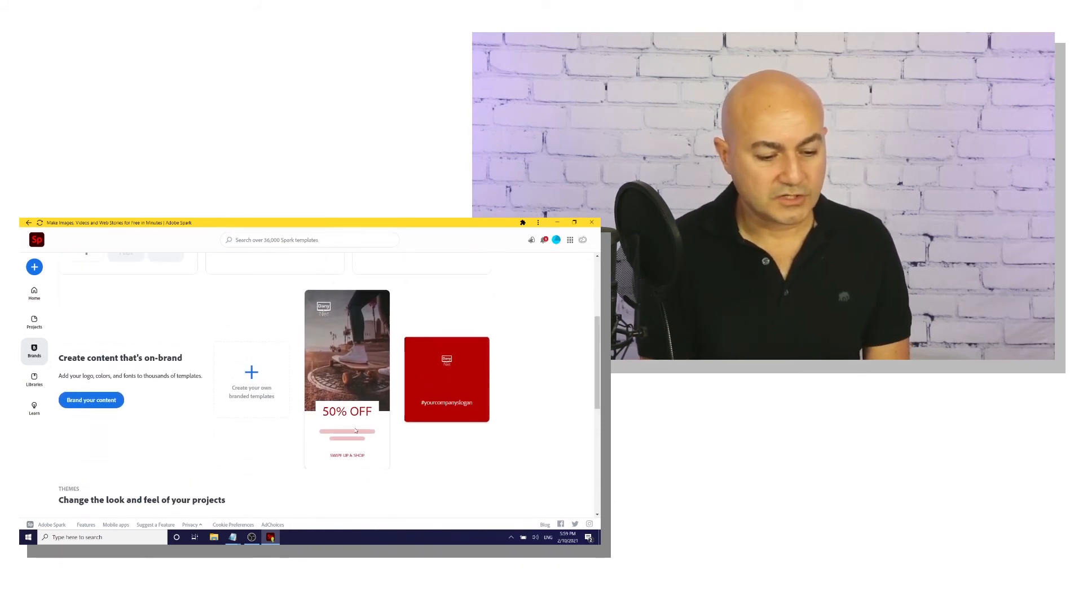
scroll(376, 371, "up", 3)
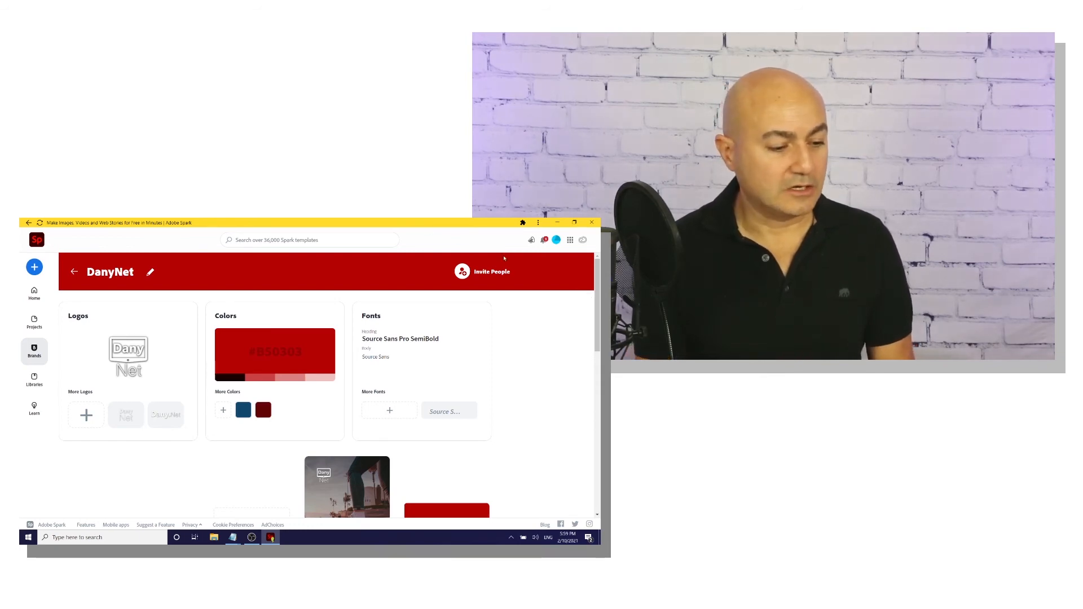
left_click(34, 294)
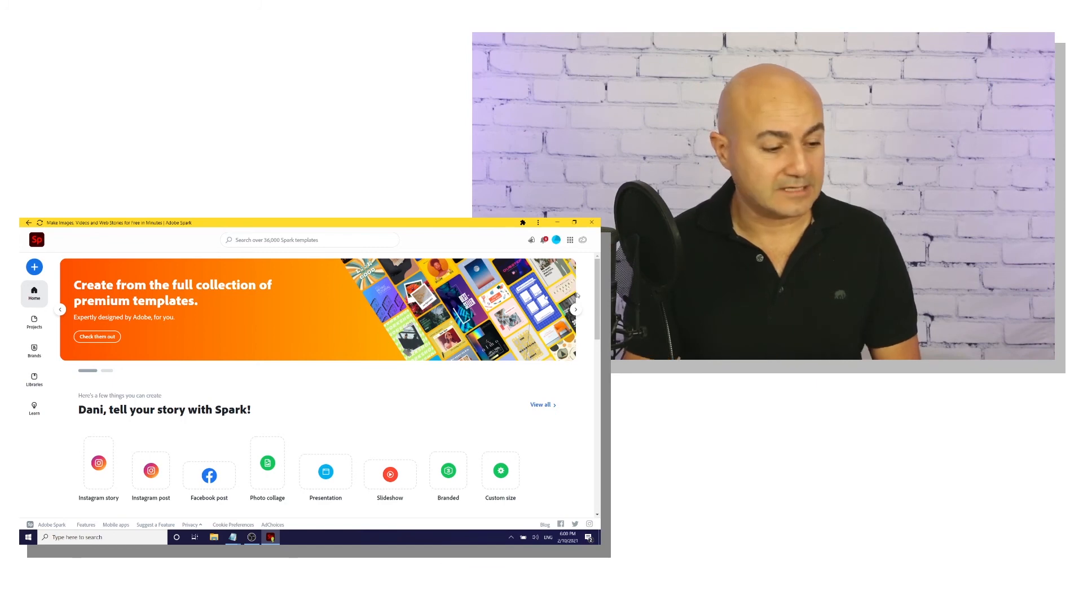
Step: Start deleting the DanyNet brand from the brands overview, and cancel the removal at the confirmation
left_click(35, 360)
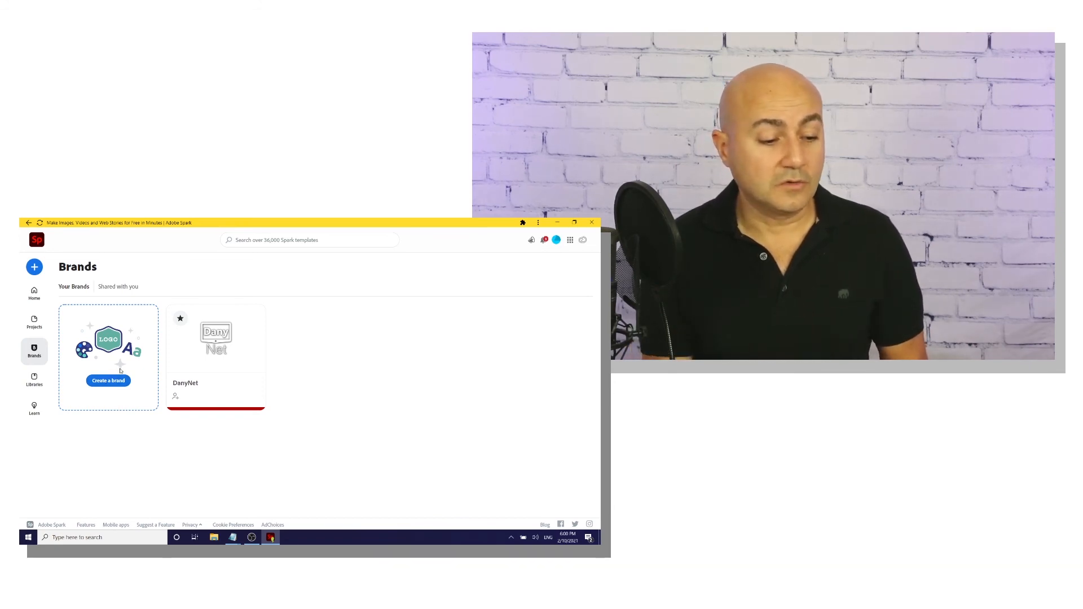
mouse_move(254, 319)
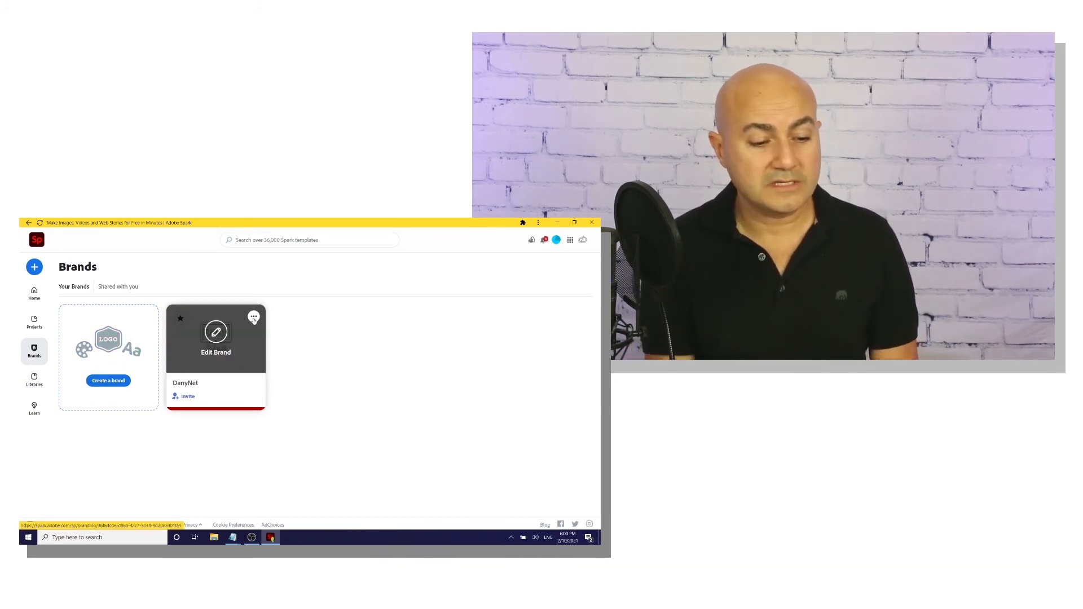
left_click(254, 318)
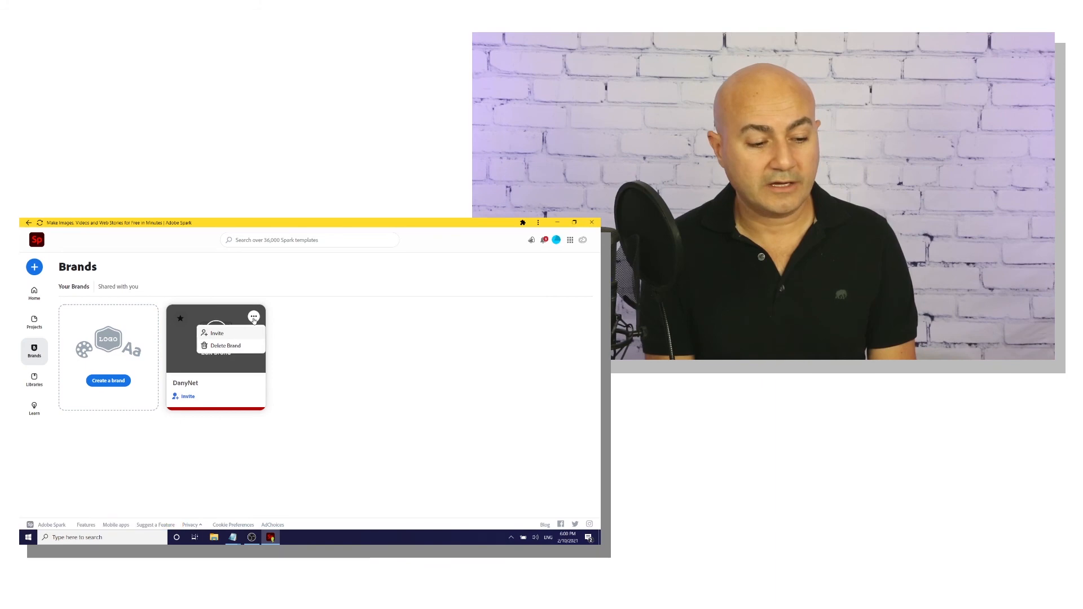
left_click(220, 346)
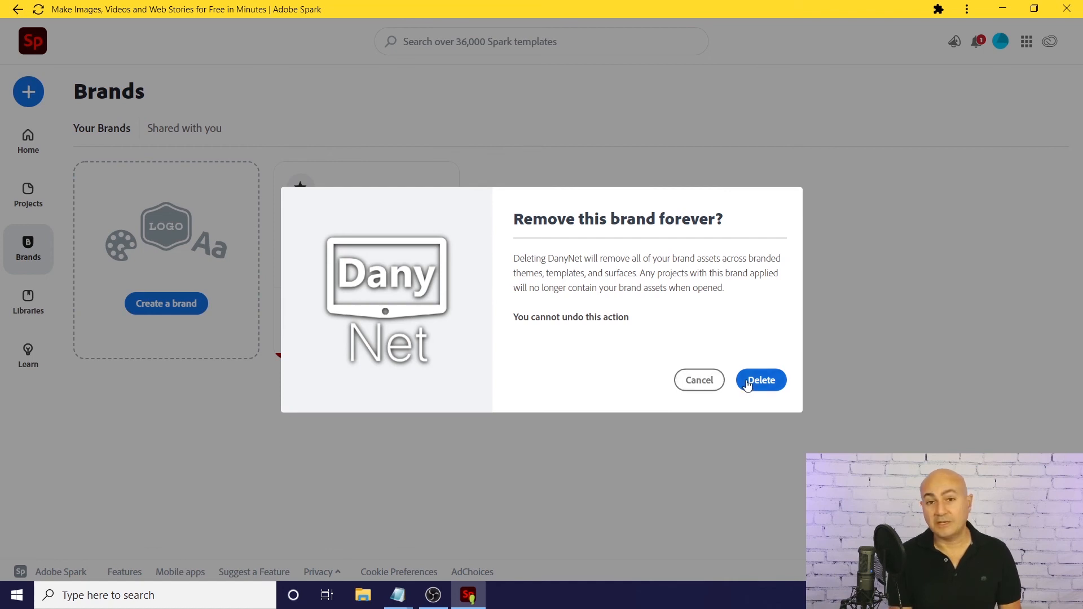
left_click(699, 380)
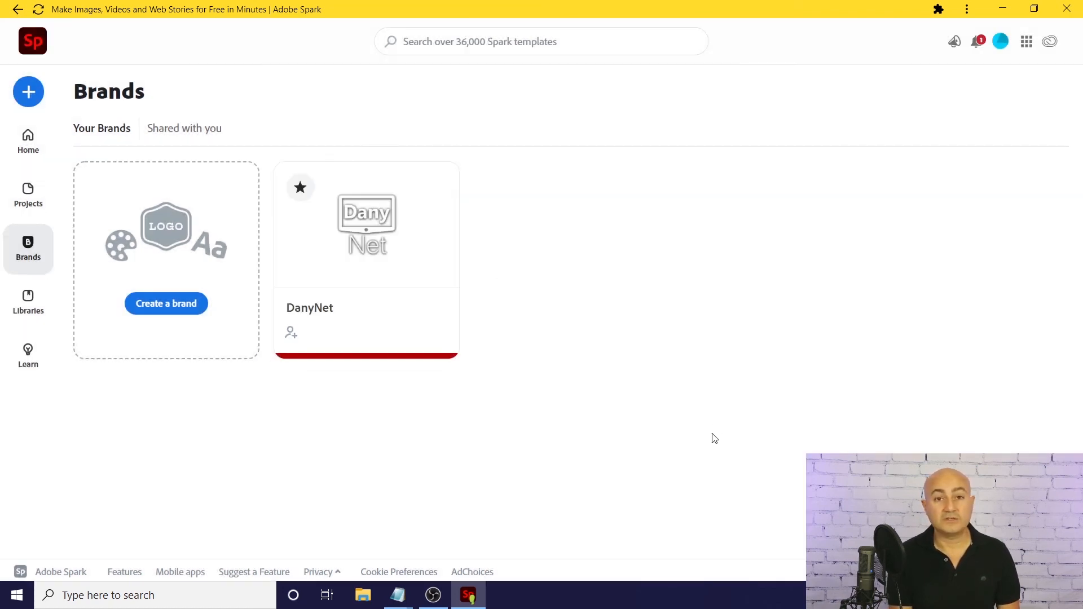